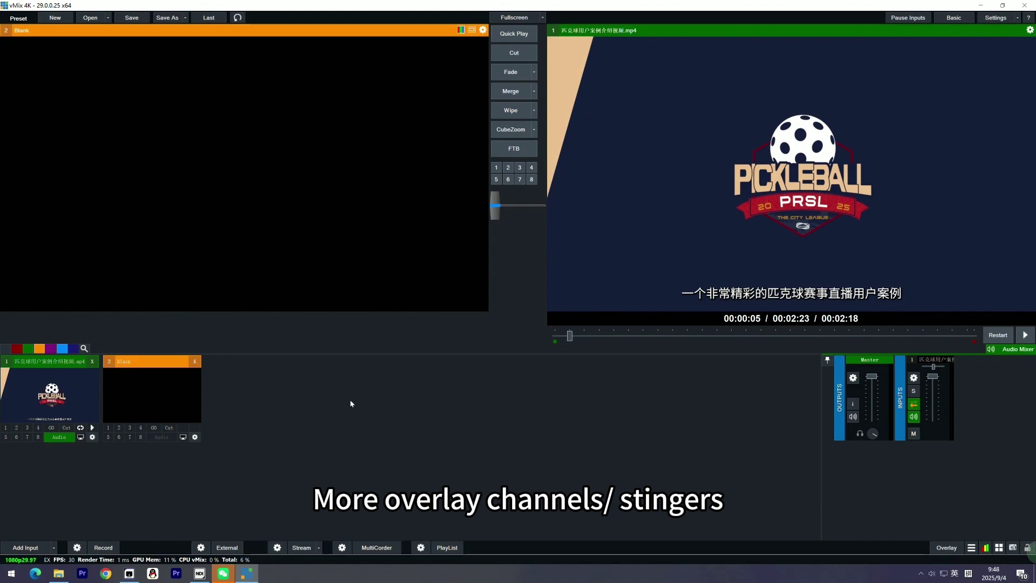
# - Leave the overlay channel settings unchanged and remove the pickleball mp4 input
pyautogui.click(946, 548)
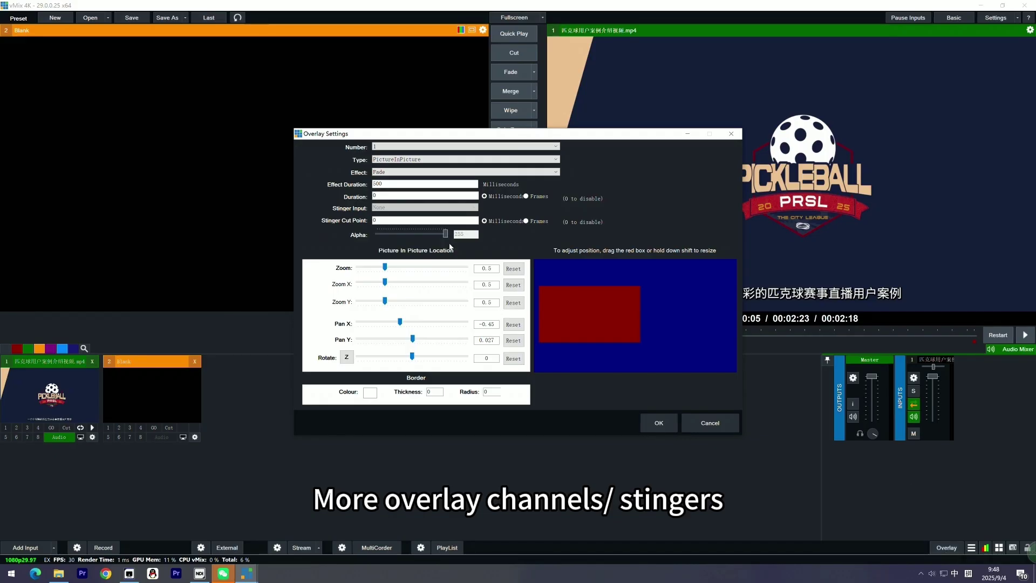
pyautogui.click(449, 146)
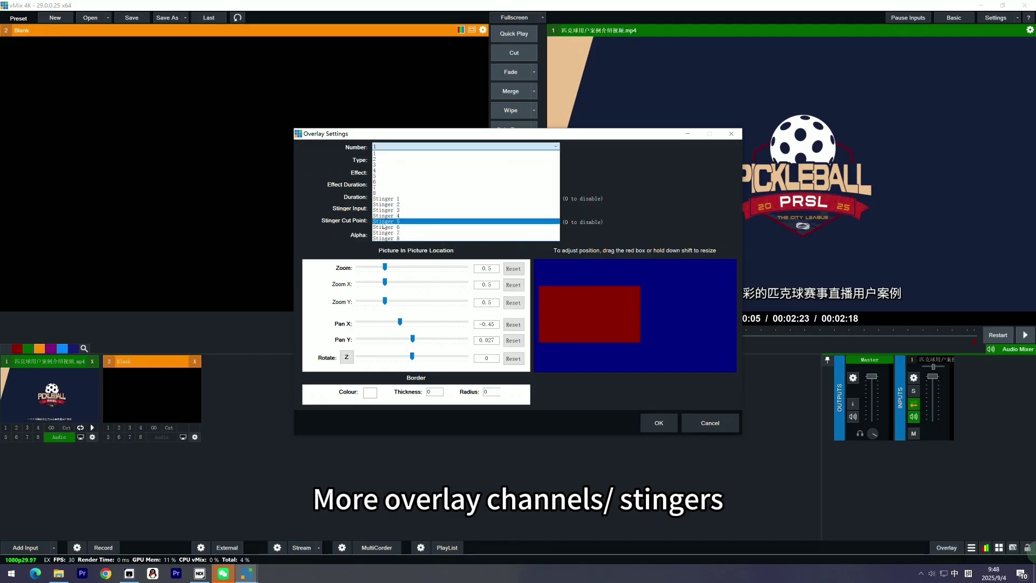
pyautogui.click(674, 430)
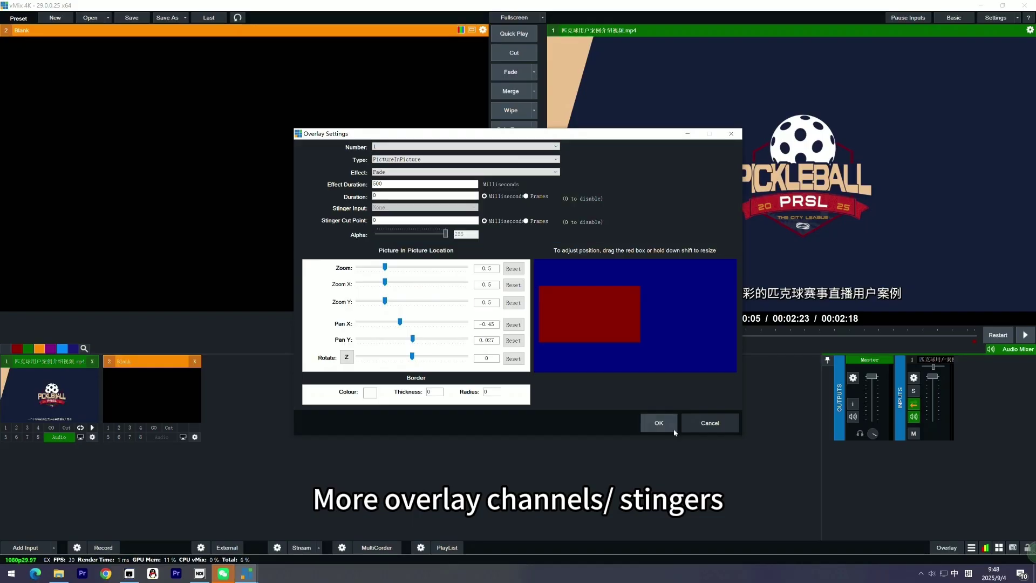
pyautogui.click(674, 430)
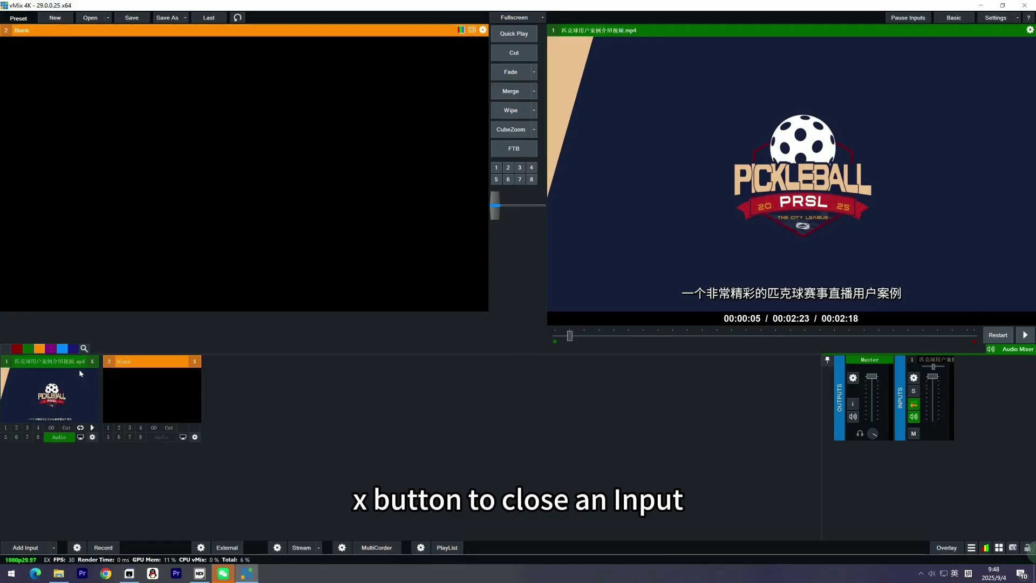
pyautogui.click(93, 362)
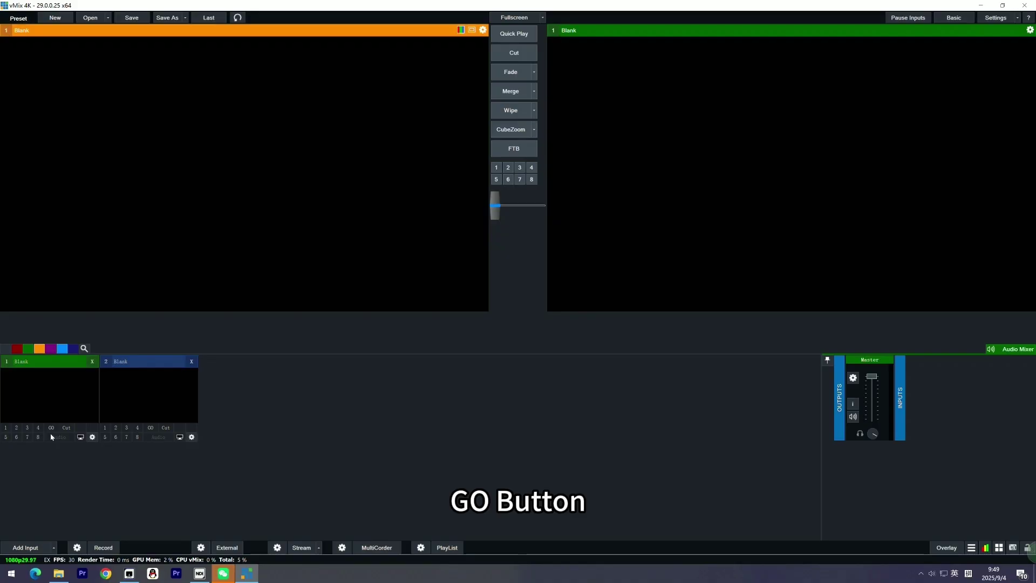
# - Set the first Blank input's GO Action to Shortcut and open the shortcut Function list
pyautogui.click(92, 438)
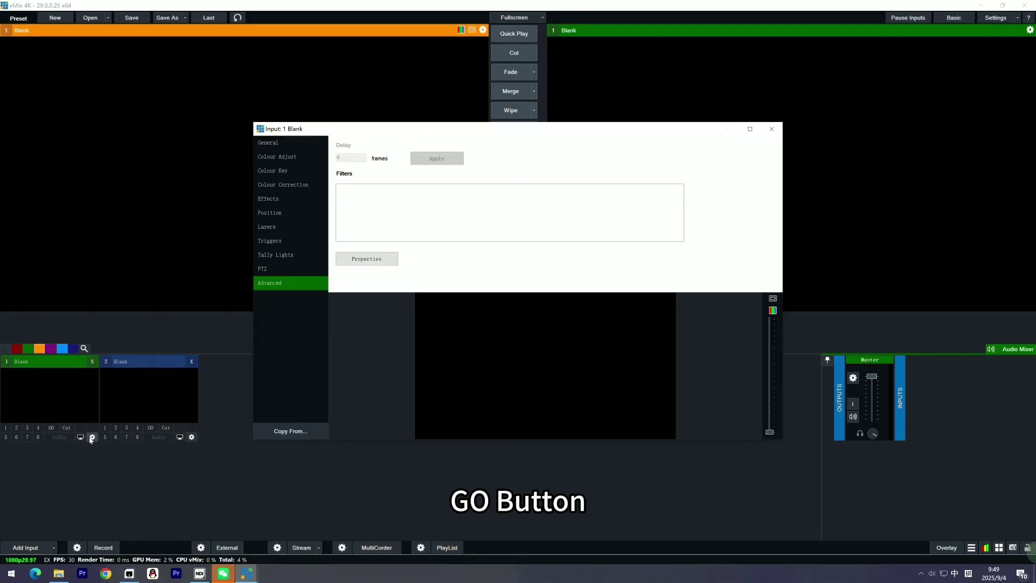
pyautogui.click(284, 144)
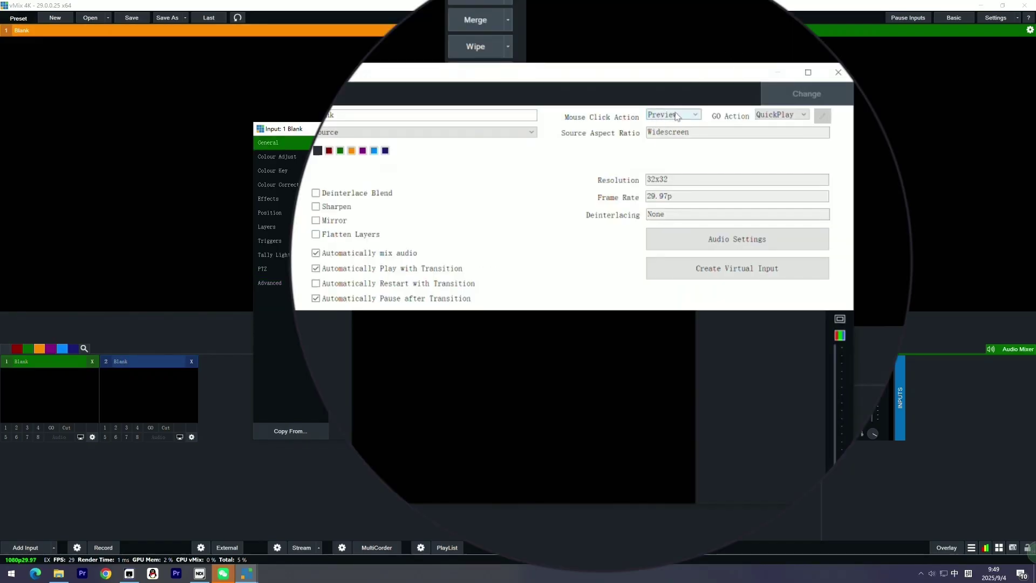
pyautogui.click(776, 116)
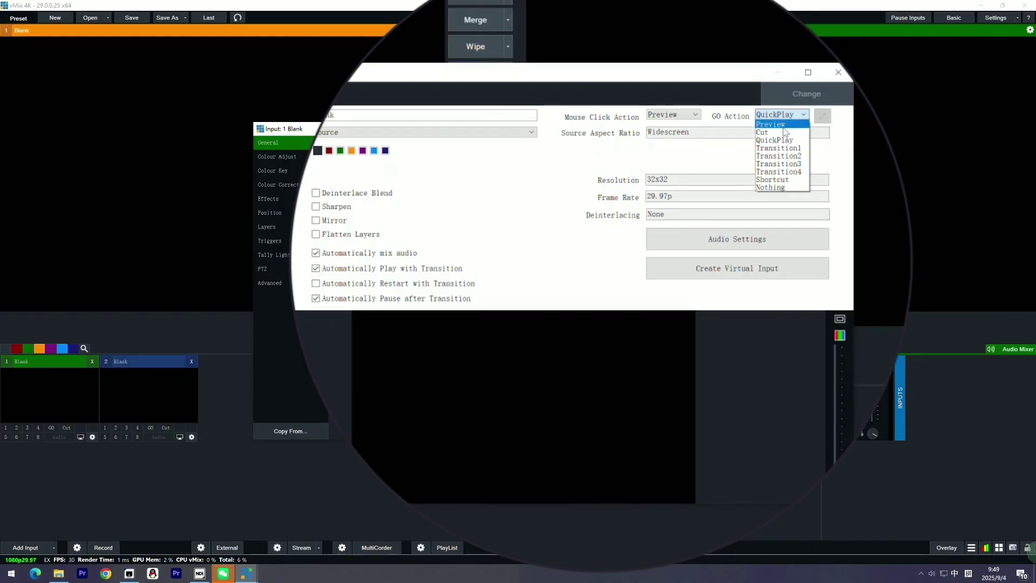
pyautogui.click(778, 179)
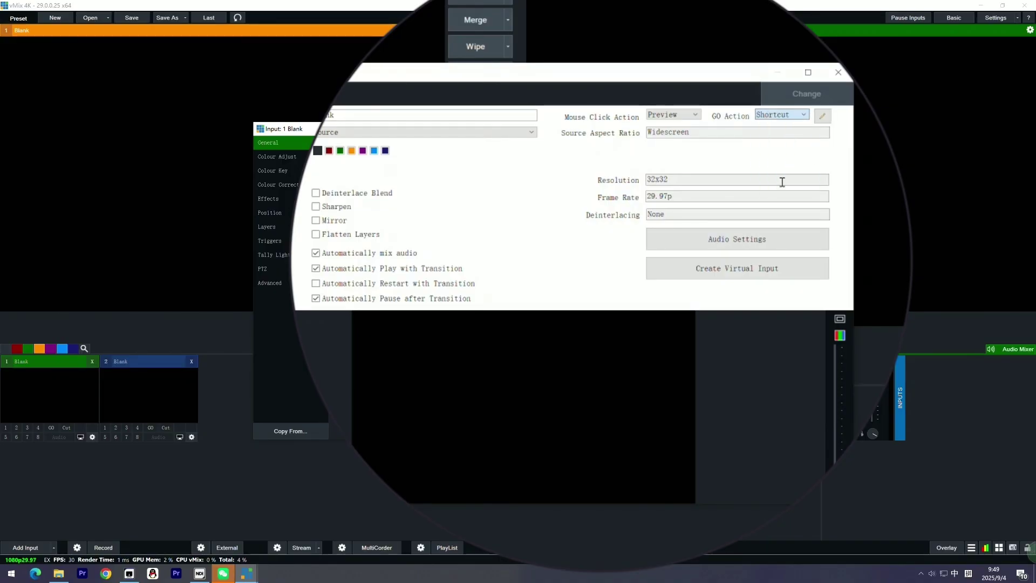
pyautogui.click(823, 116)
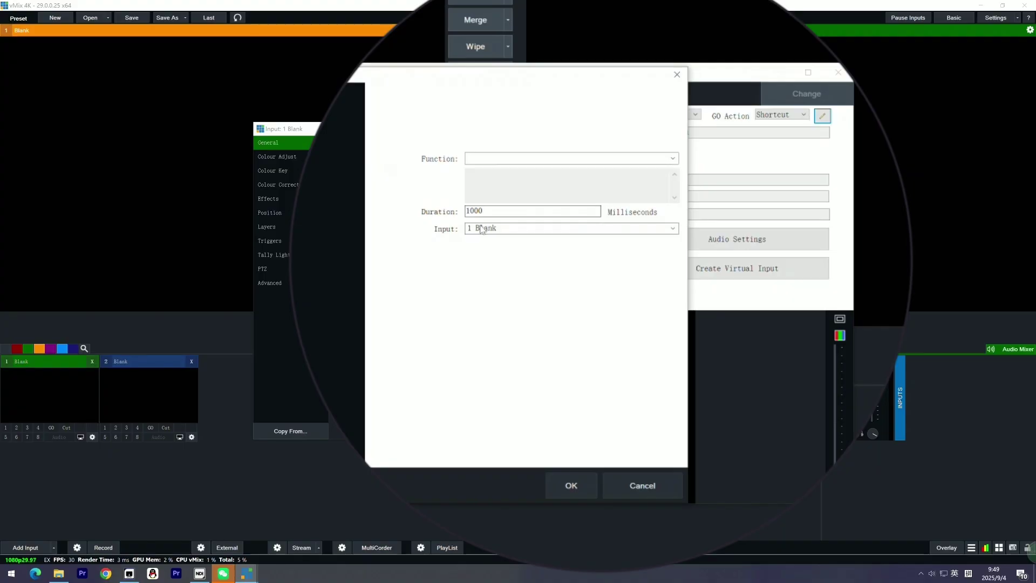
pyautogui.click(482, 159)
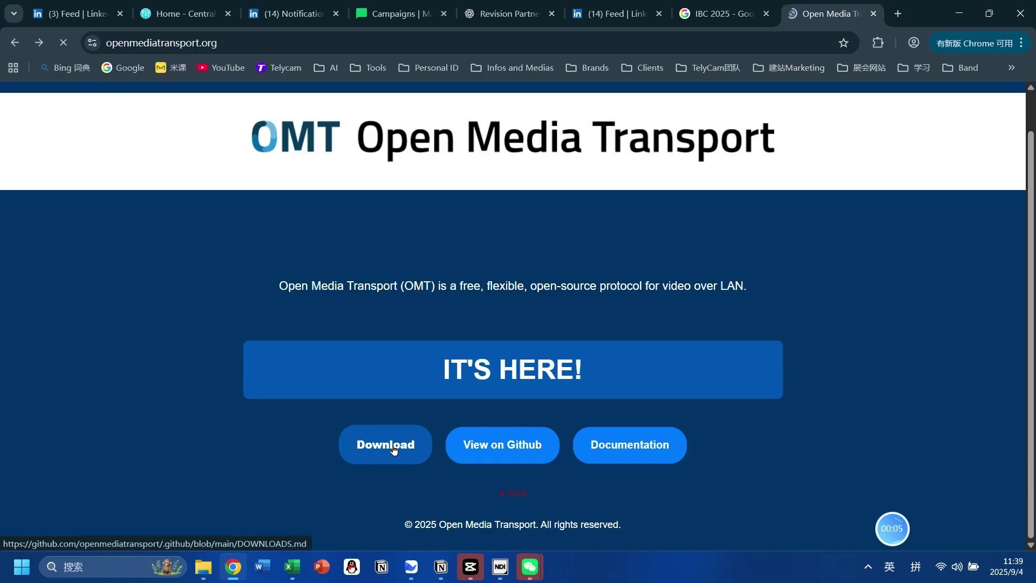
# - Go from openmediatransport.org to the GitHub DOWNLOADS.md page and scroll through it
pyautogui.click(432, 272)
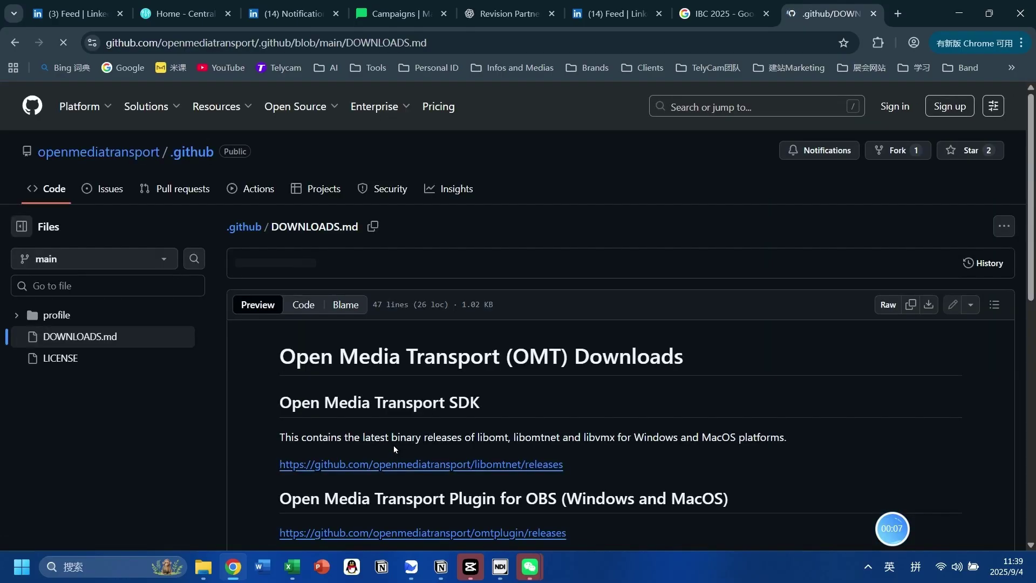
pyautogui.scroll(-4, 458, 364)
pyautogui.scroll(-5, 458, 367)
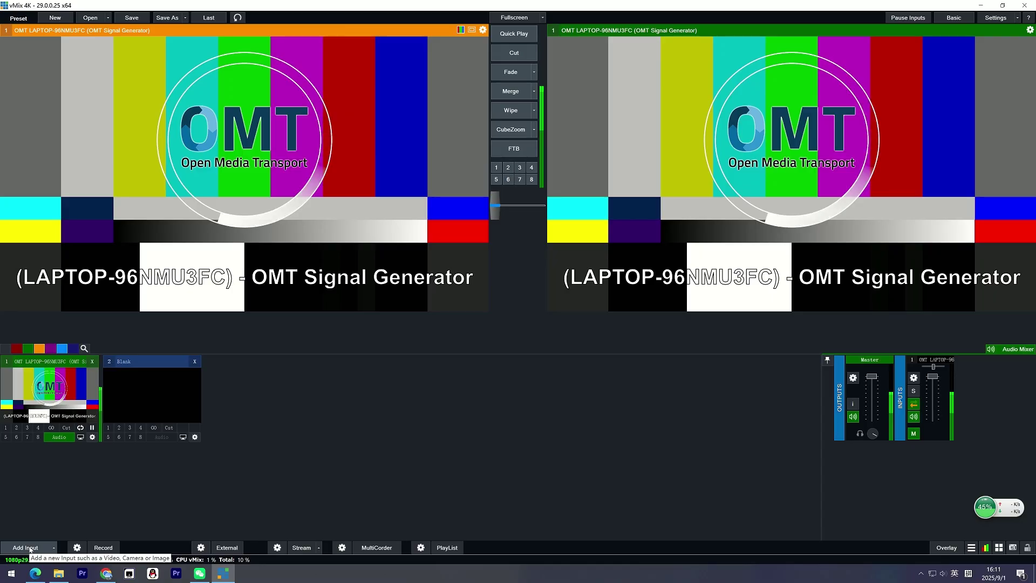
# - List NDI / OMT network sources in Add Input, toggling the NDI filter off and on
pyautogui.click(28, 547)
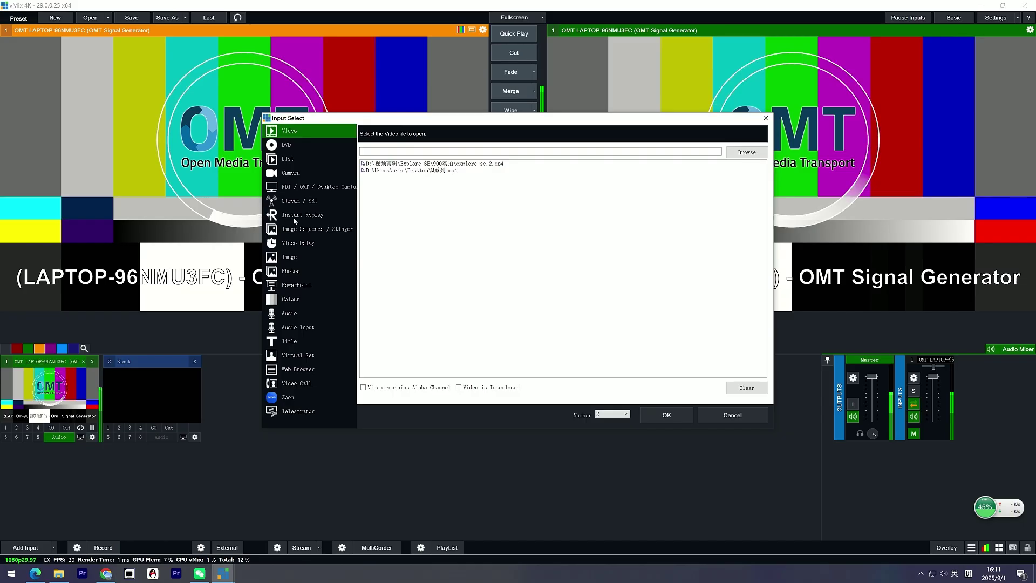
pyautogui.click(303, 187)
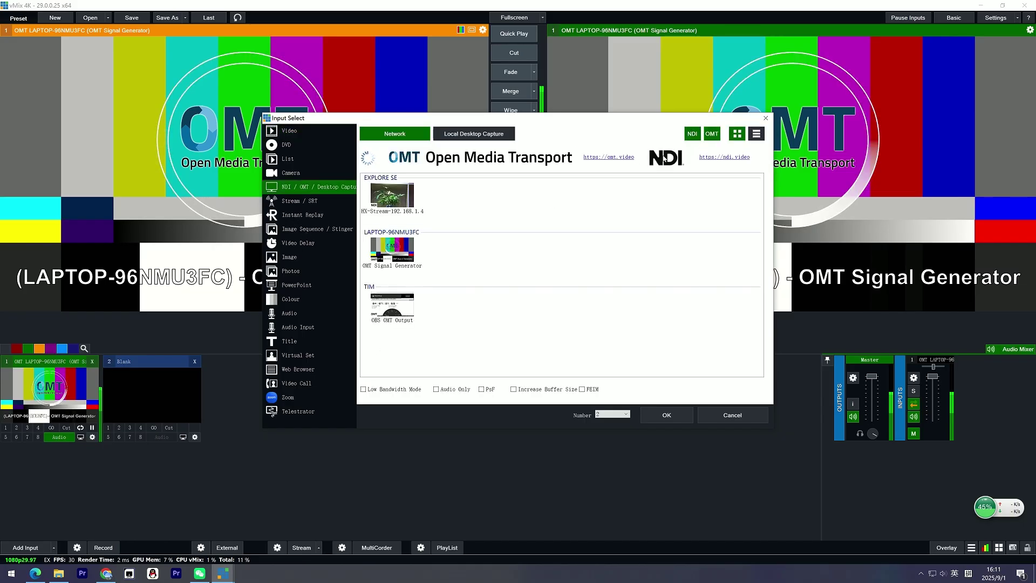
pyautogui.click(694, 135)
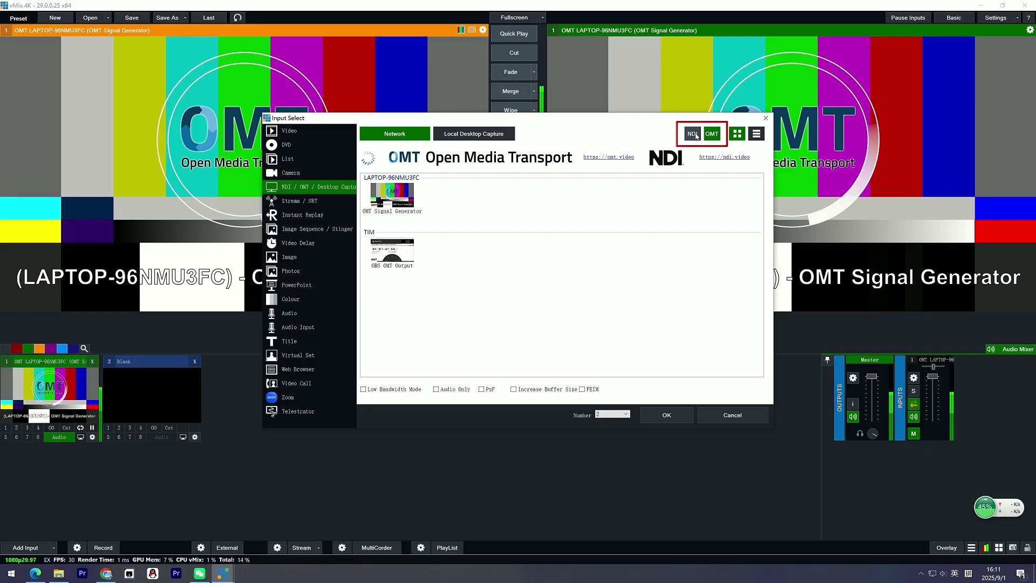
pyautogui.click(694, 135)
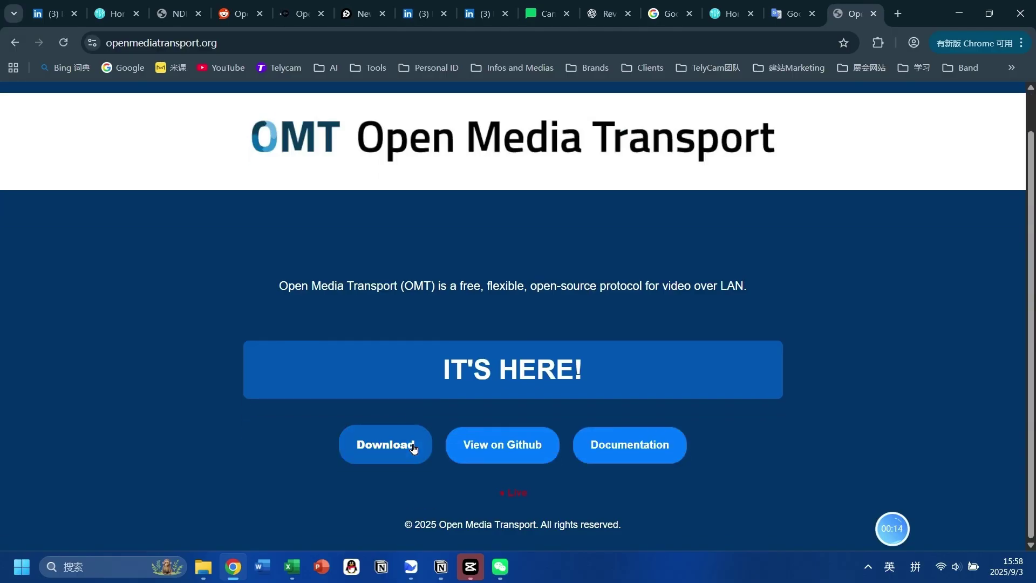
# - Download the Windows OMT Signal Generator and open its downloaded OMTSignal folder
pyautogui.click(413, 447)
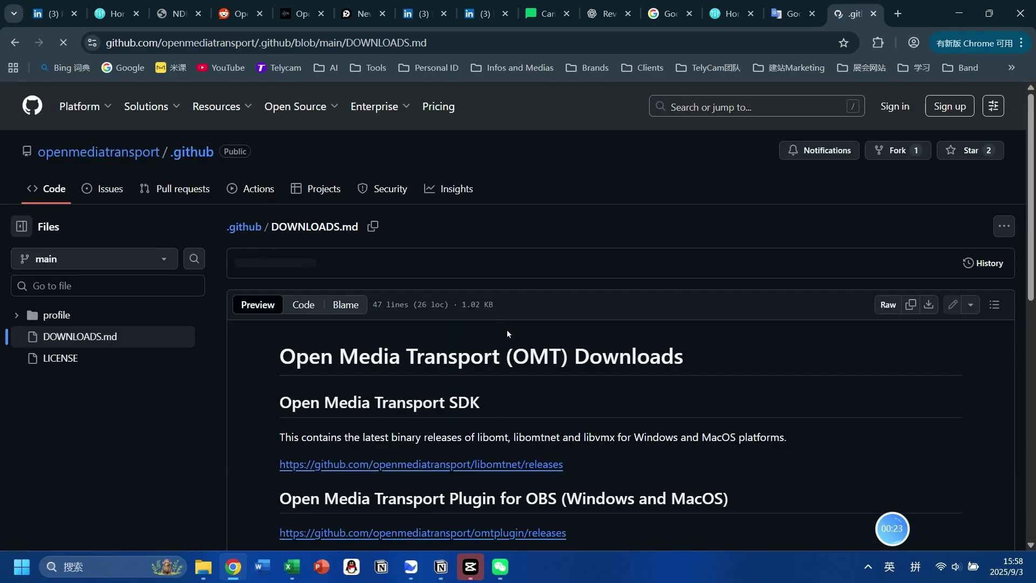
pyautogui.scroll(-10, 507, 331)
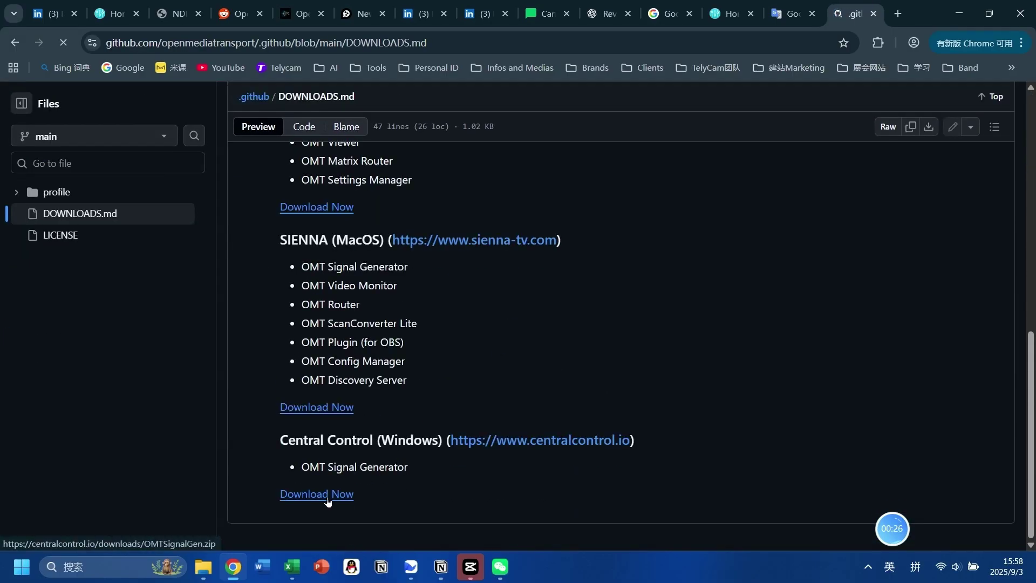
pyautogui.click(311, 494)
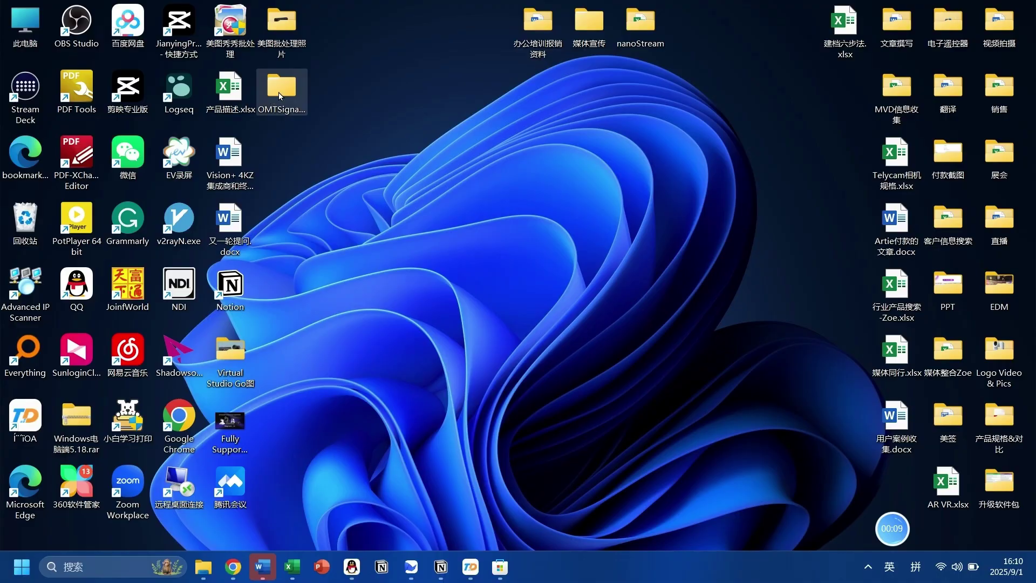
pyautogui.doubleClick(278, 92)
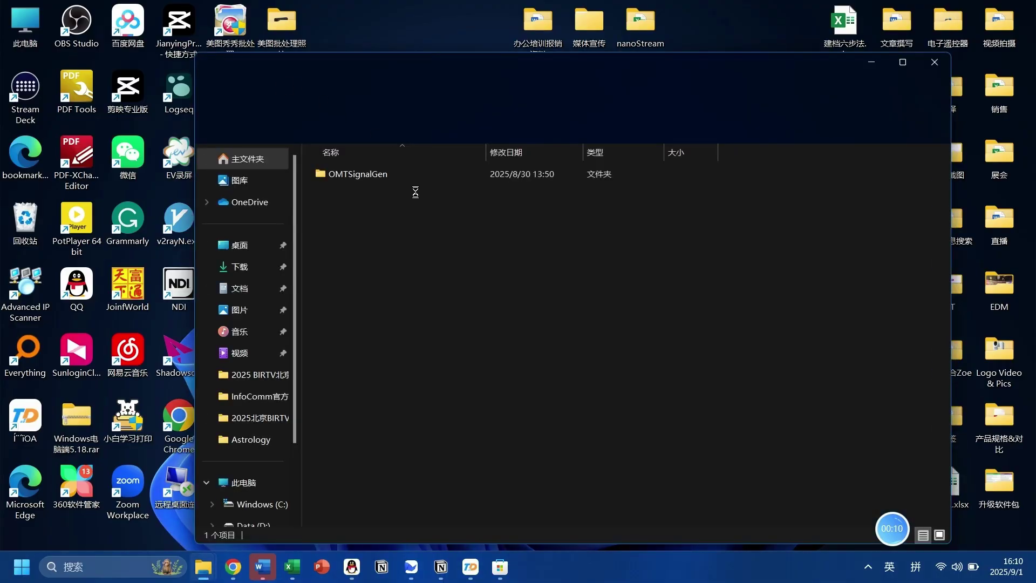
# - Launch OMT Signal Generator from the OMTSignalGen subfolder
pyautogui.click(373, 177)
pyautogui.doubleClick(372, 177)
pyautogui.click(354, 194)
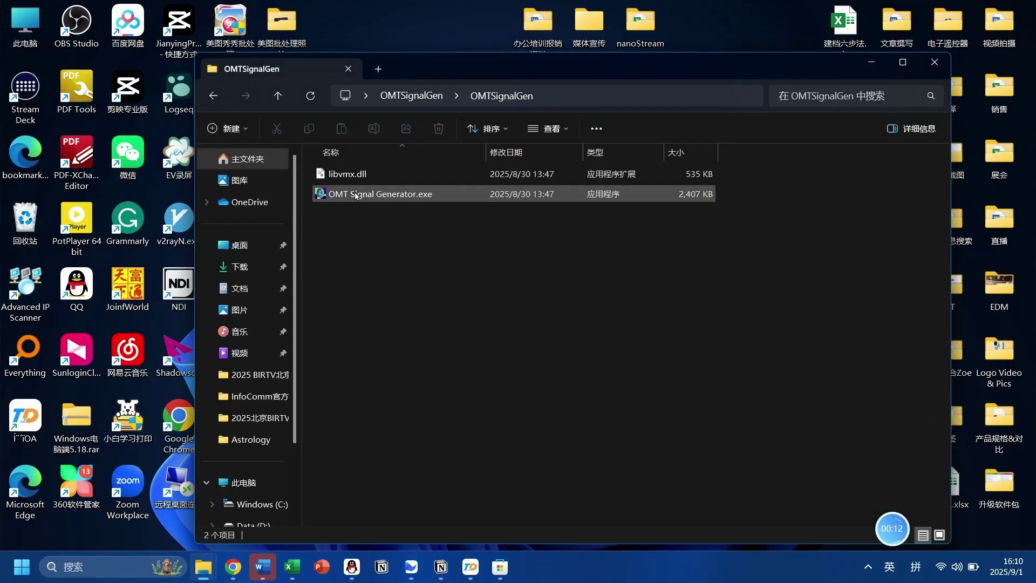
pyautogui.doubleClick(356, 196)
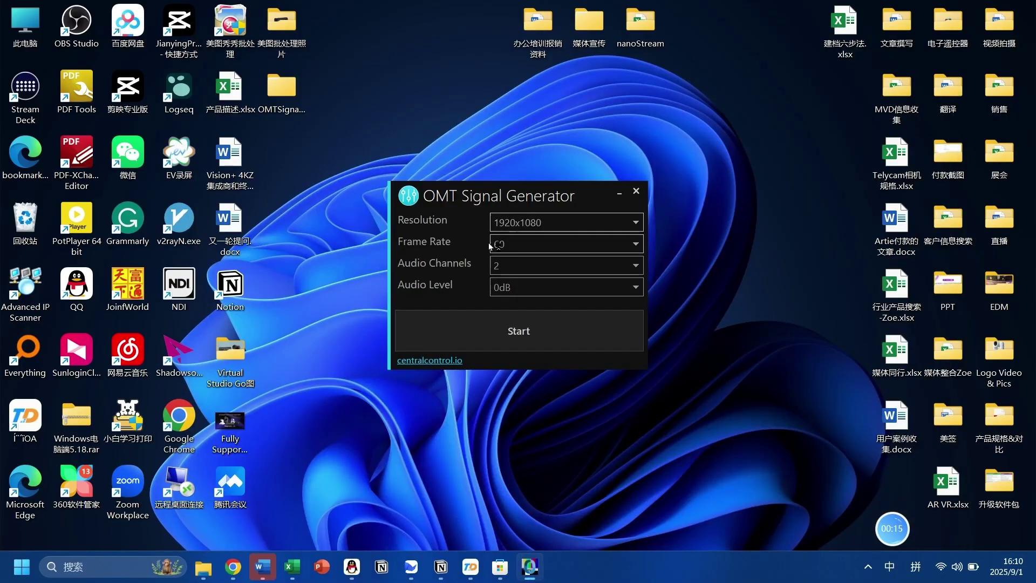
# - Start a 1920x1080, 60 fps test signal with 2 audio channels at -16dB
pyautogui.click(494, 244)
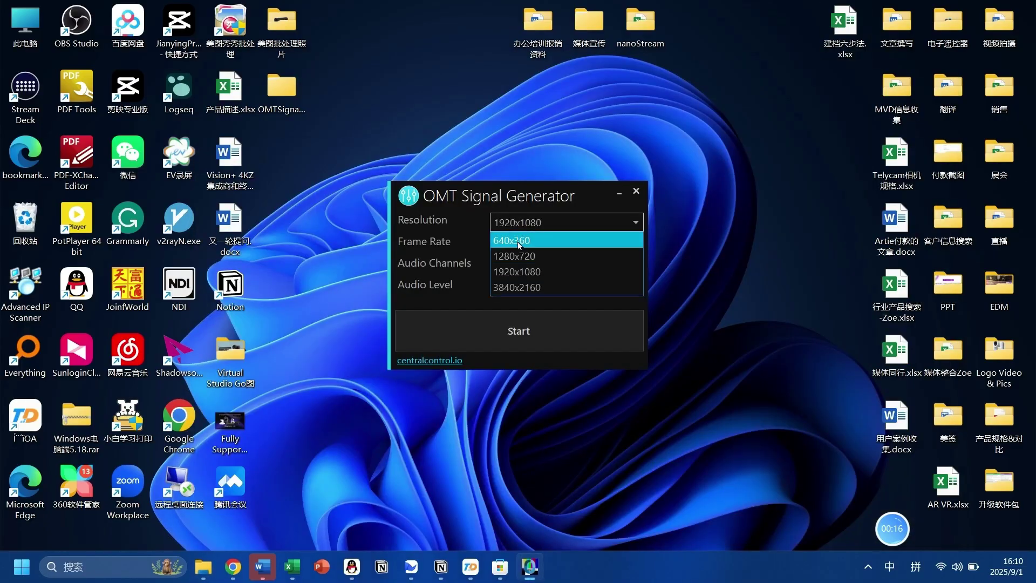
pyautogui.click(524, 248)
pyautogui.click(525, 249)
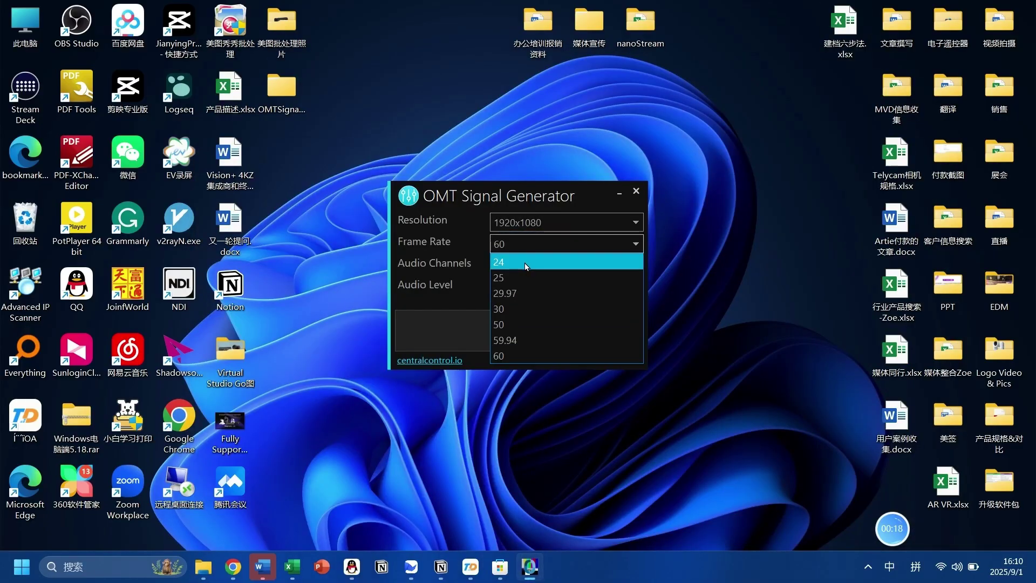
pyautogui.click(536, 270)
pyautogui.click(533, 273)
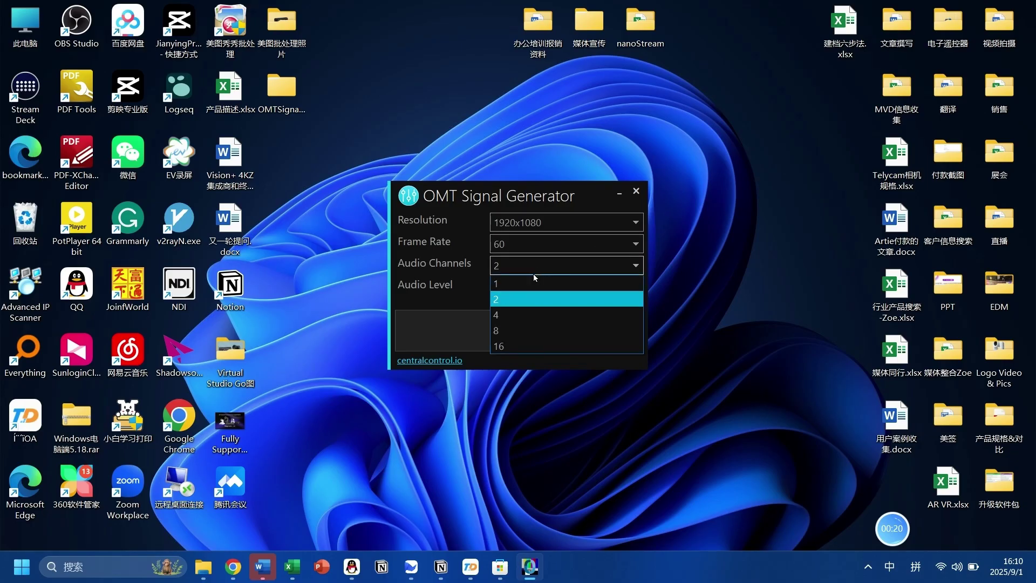
pyautogui.click(462, 296)
pyautogui.click(538, 289)
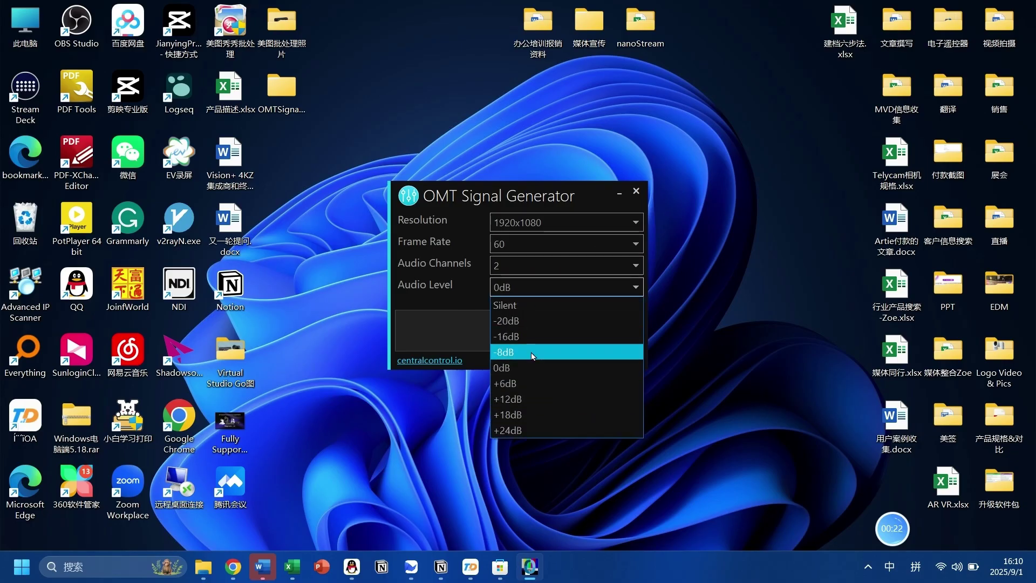
pyautogui.click(530, 339)
pyautogui.click(492, 337)
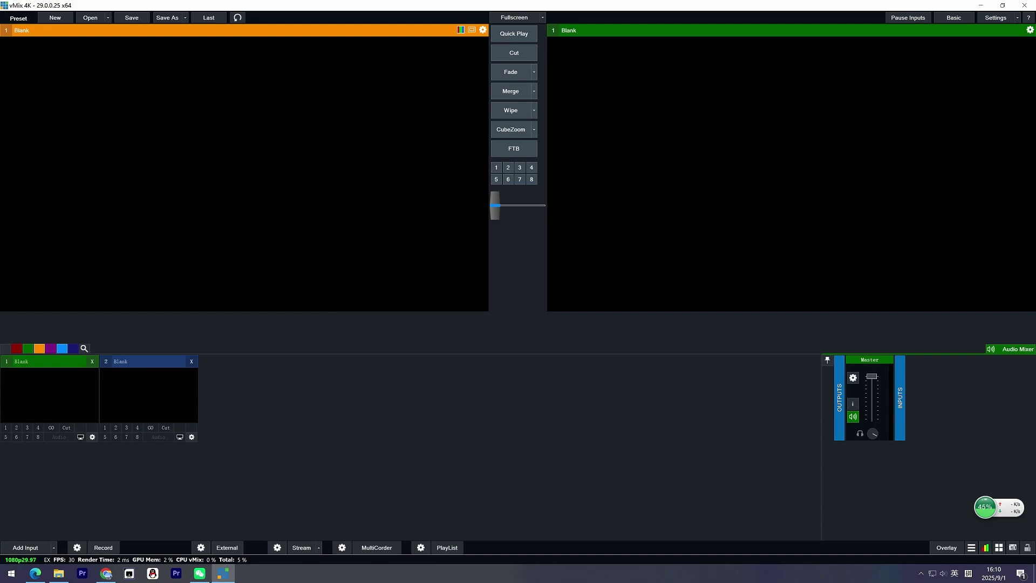
# - Add the OMT Signal Generator stream as a vMix input from the NDI / OMT / Desktop Capture tab
pyautogui.click(35, 546)
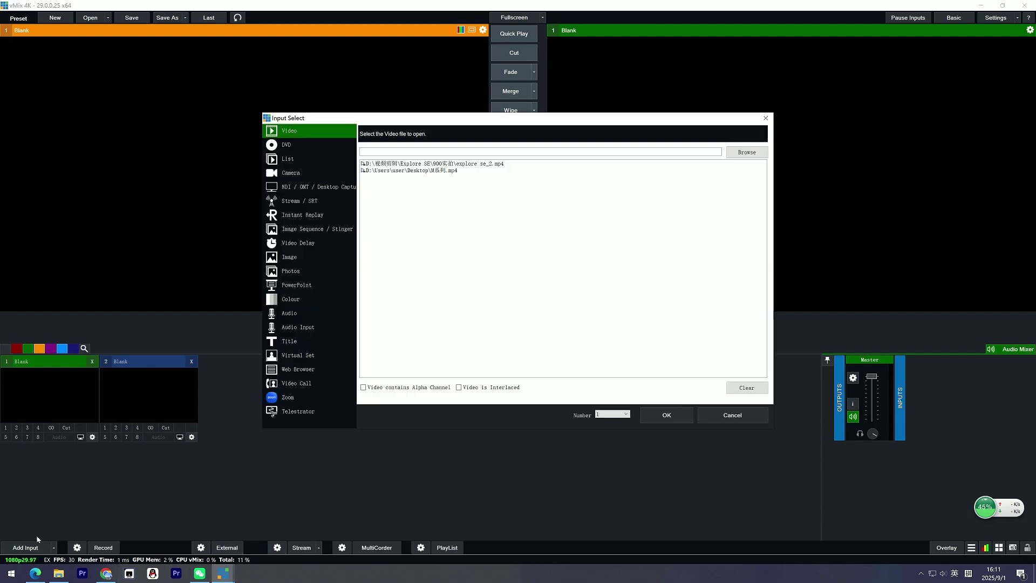
pyautogui.click(303, 188)
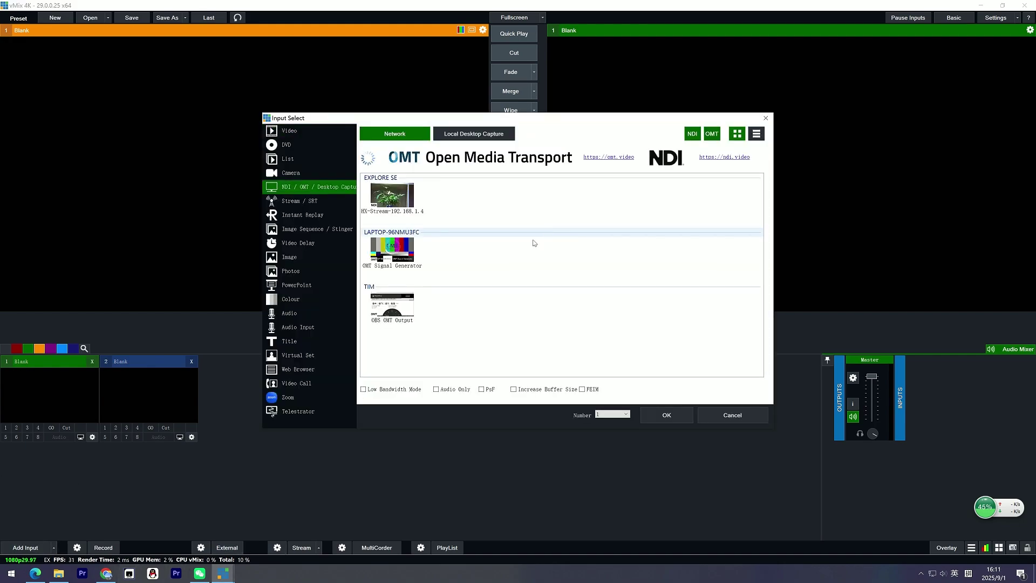
pyautogui.click(393, 251)
pyautogui.click(667, 417)
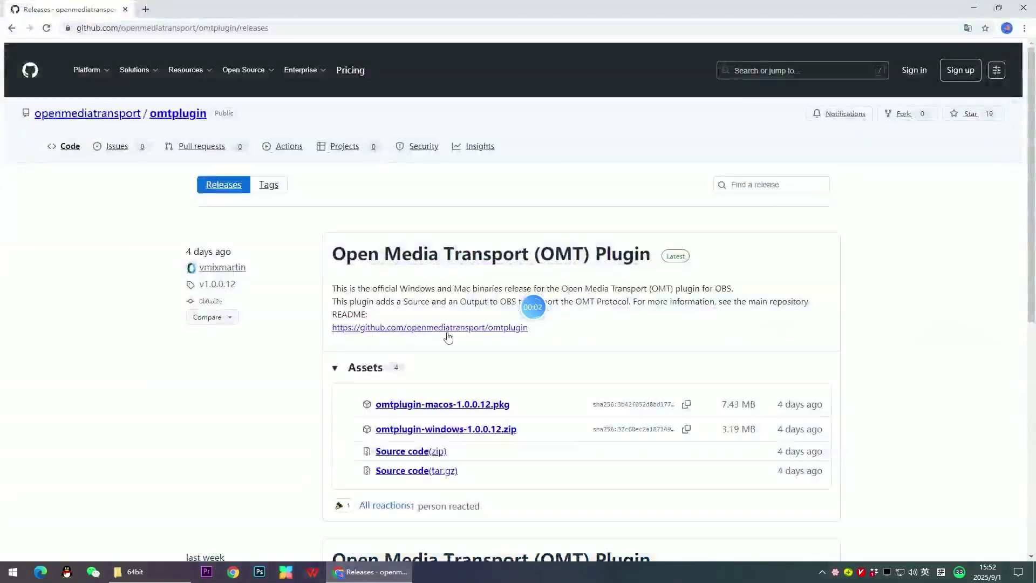
# - Download omtplugin-windows-1.0.0.12.zip and extract it to get libvmx.dll and omtplugin.dll
pyautogui.click(407, 432)
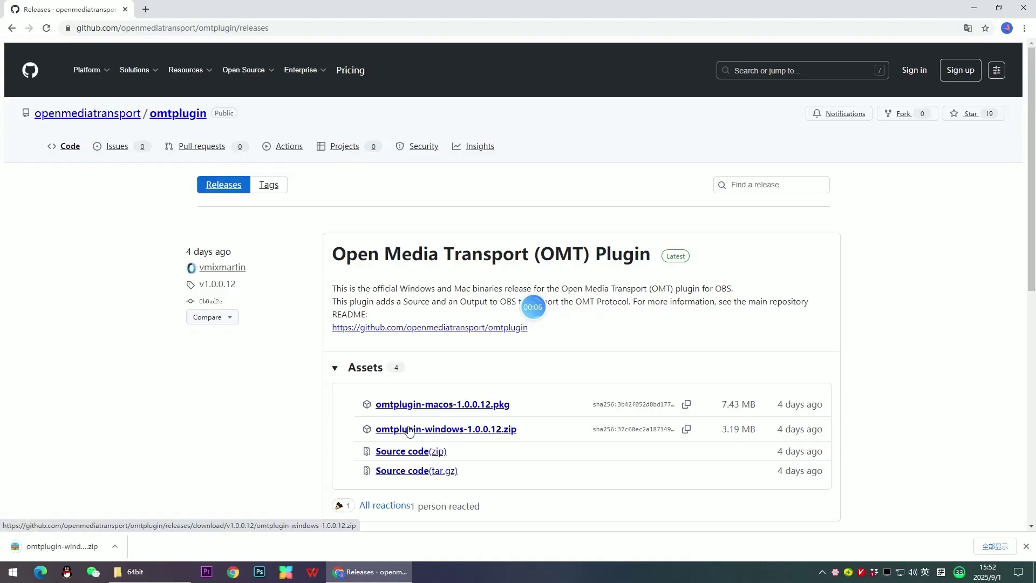
pyautogui.click(80, 553)
pyautogui.doubleClick(496, 247)
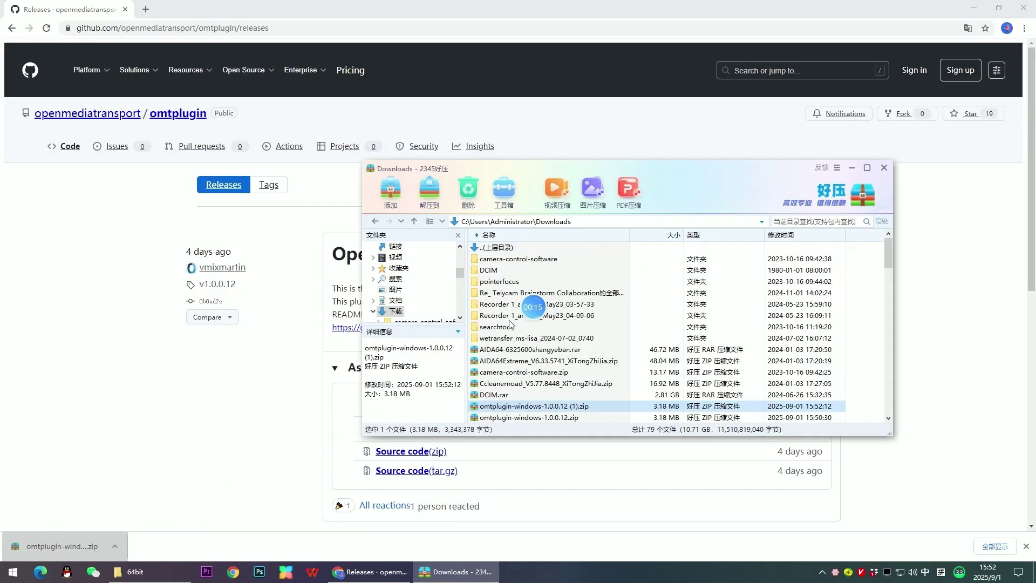
pyautogui.rightClick(495, 405)
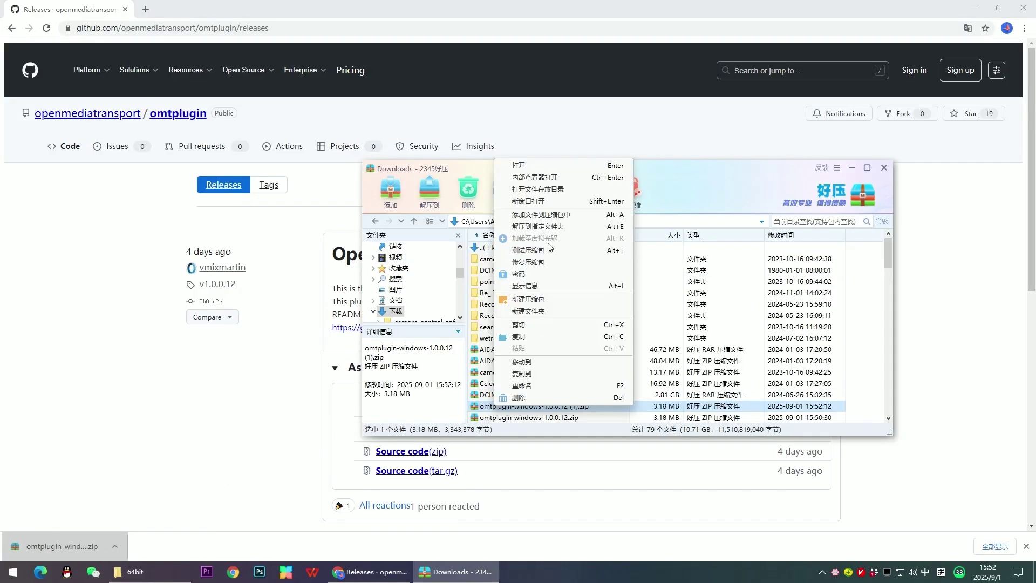
pyautogui.click(548, 226)
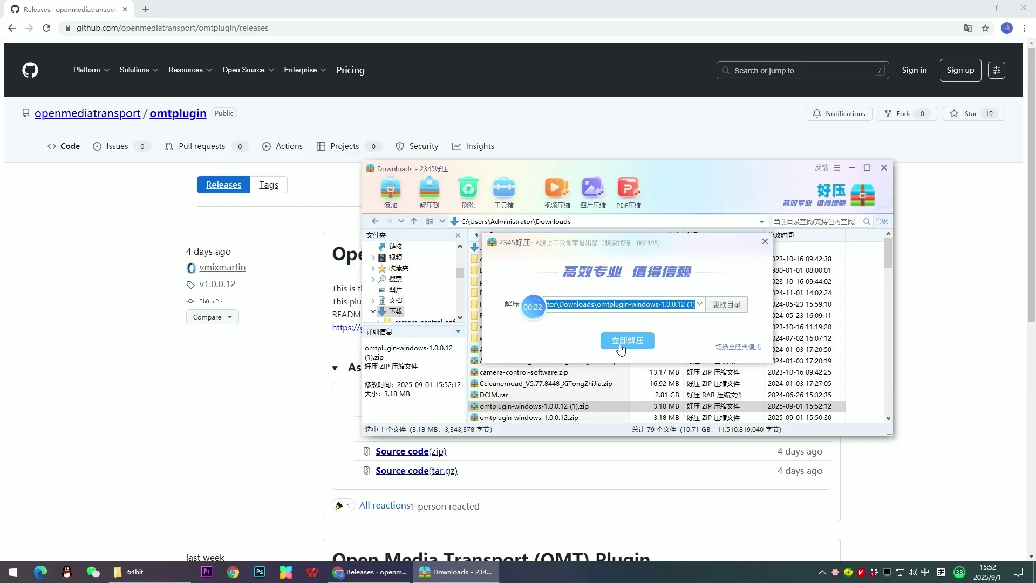
pyautogui.click(621, 344)
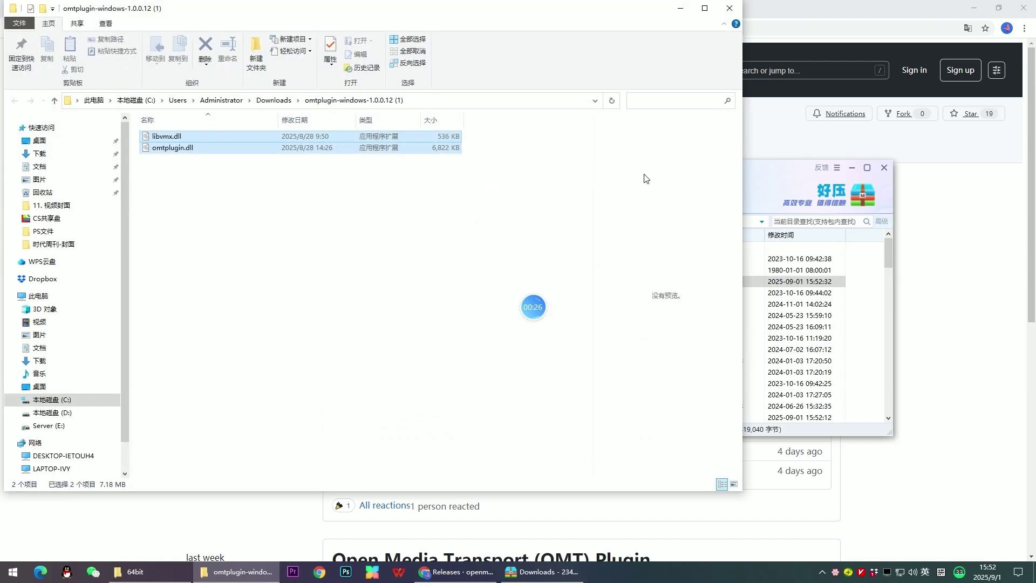
pyautogui.click(192, 568)
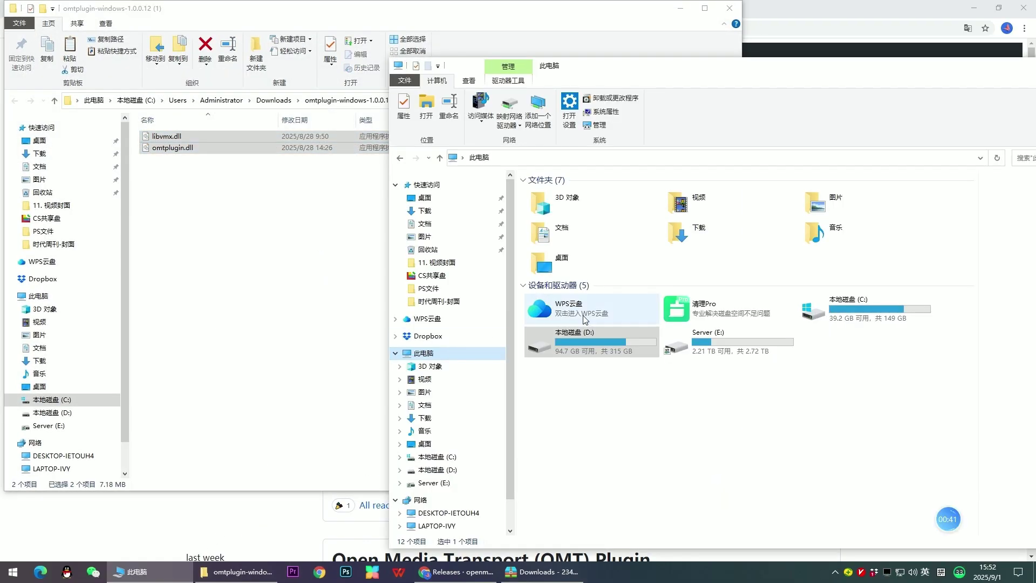
# - Open D:\obs-studio\obs-plugins\64bit and type libvmx there
pyautogui.doubleClick(578, 342)
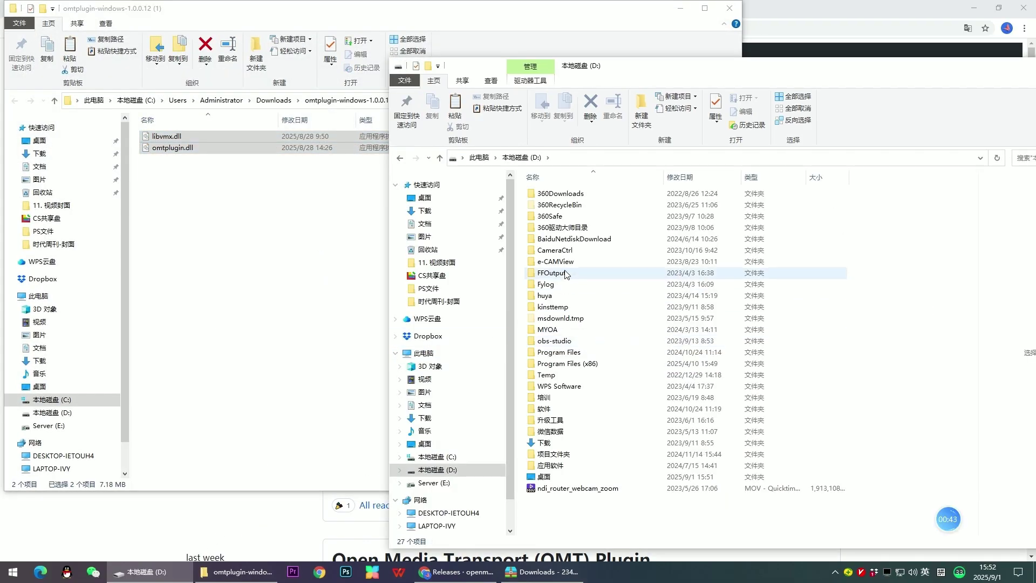
pyautogui.doubleClick(559, 342)
pyautogui.doubleClick(560, 218)
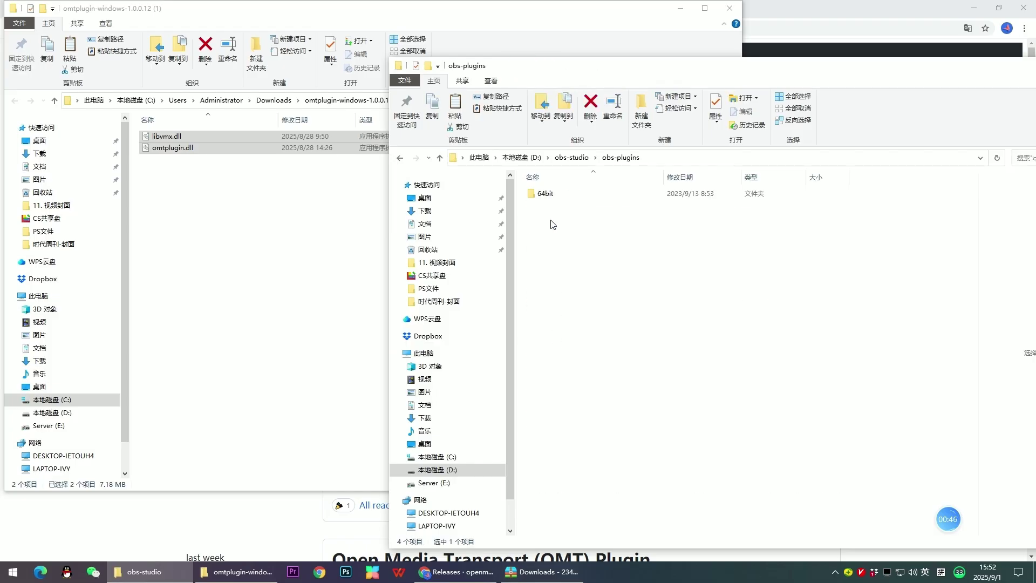
pyautogui.click(562, 200)
pyautogui.doubleClick(562, 201)
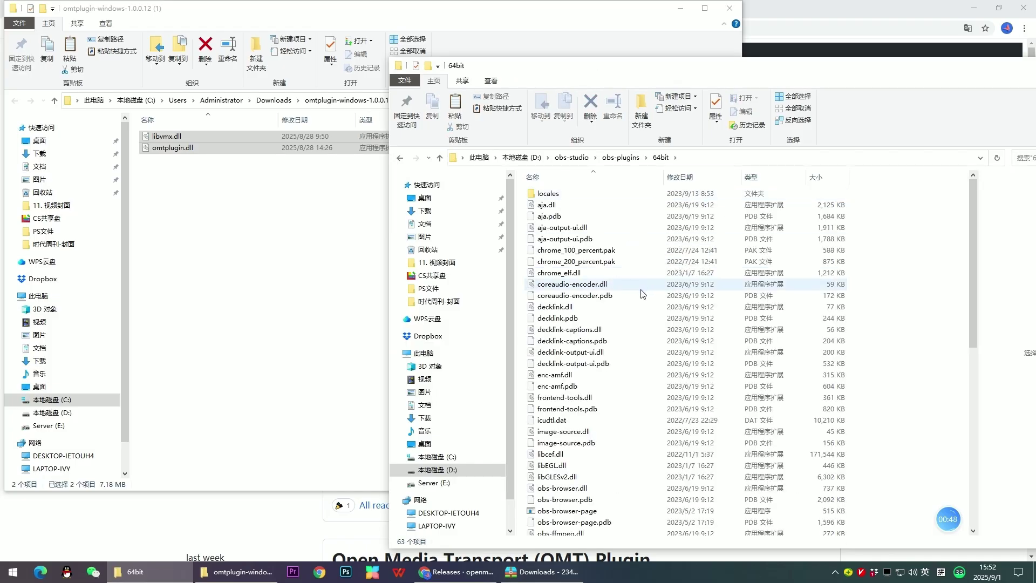
pyautogui.write('libvmx')
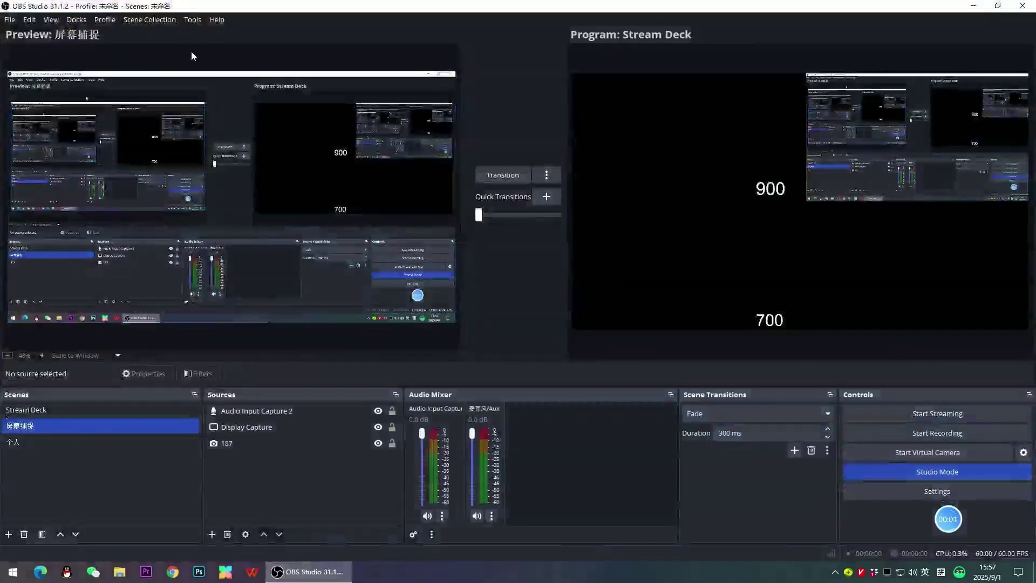
# - Enable the OMT output under Tools > OMT Output Settings with the name 'OBS OMT Output'
pyautogui.click(198, 21)
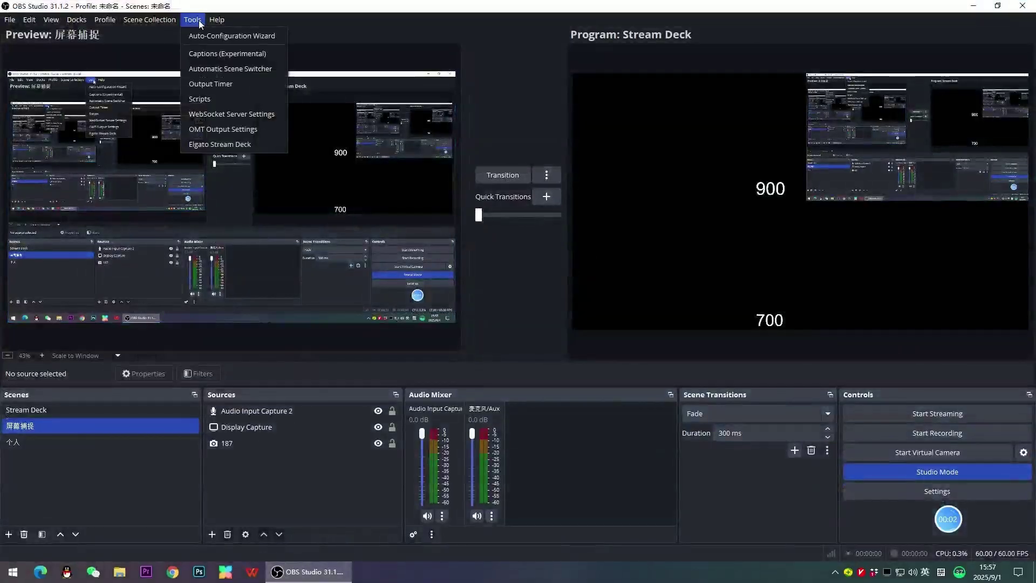
pyautogui.click(209, 129)
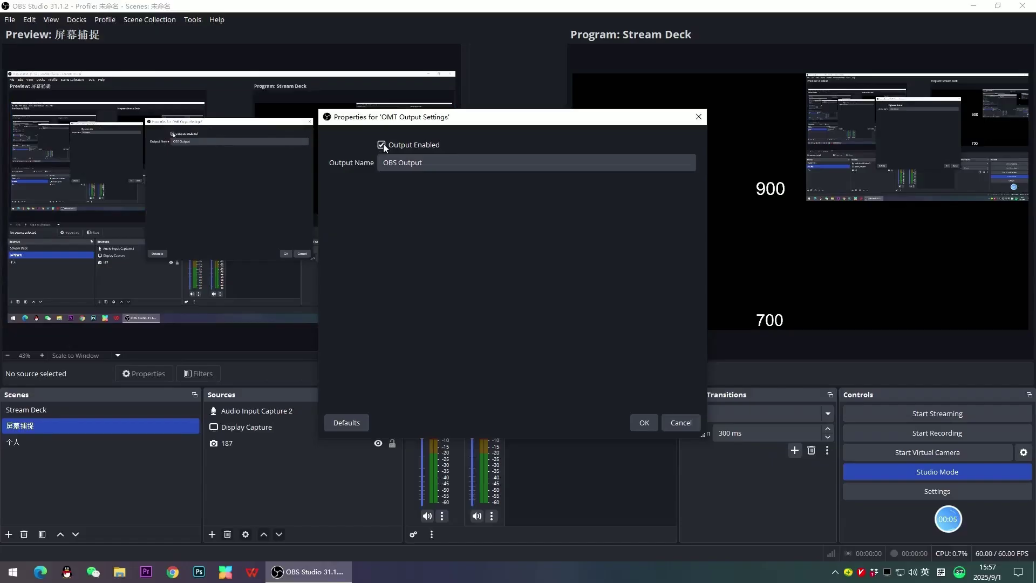
pyautogui.click(411, 164)
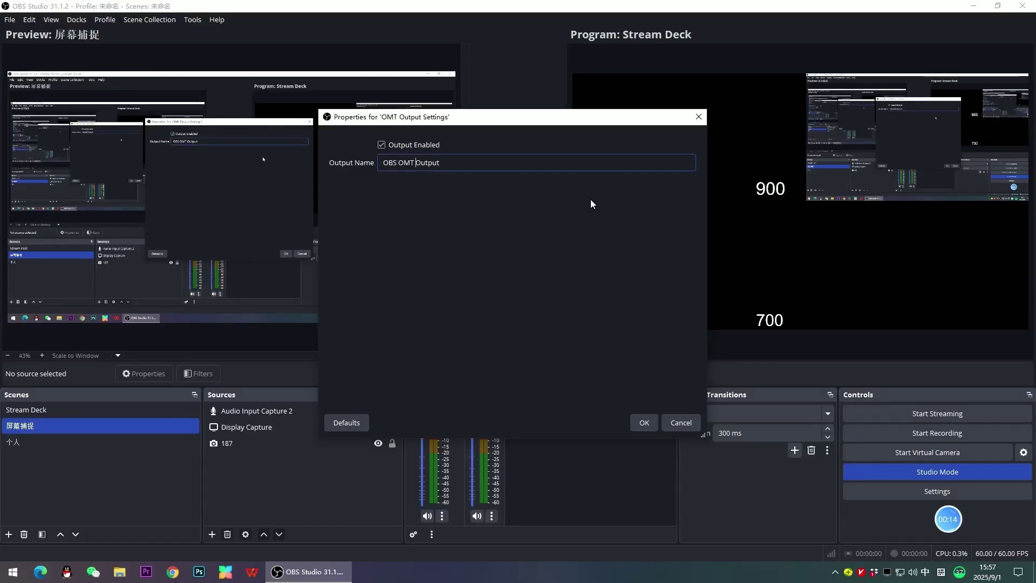
pyautogui.click(643, 422)
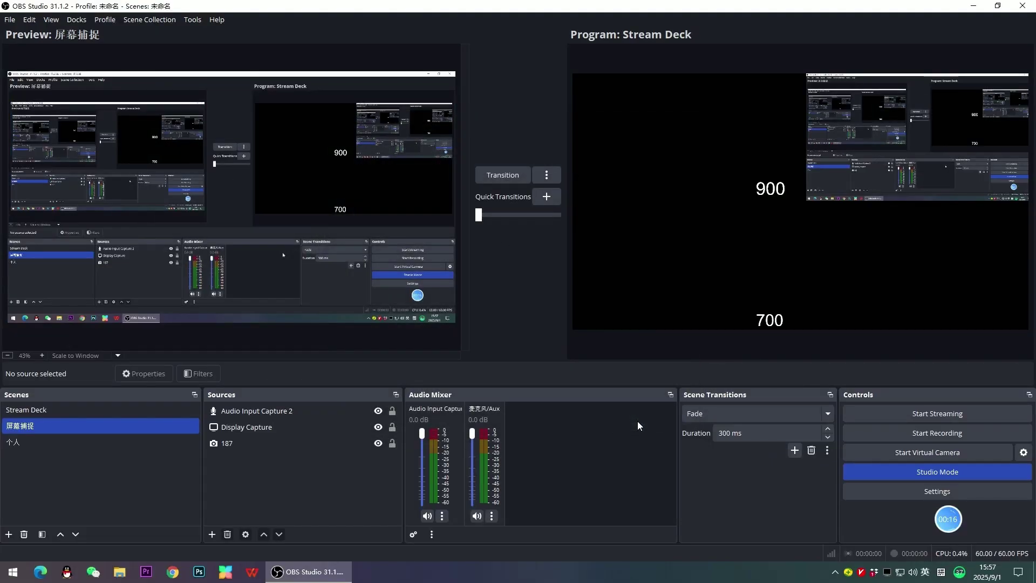
# - Add a new OMT source named OMT Source PC 1
pyautogui.click(212, 536)
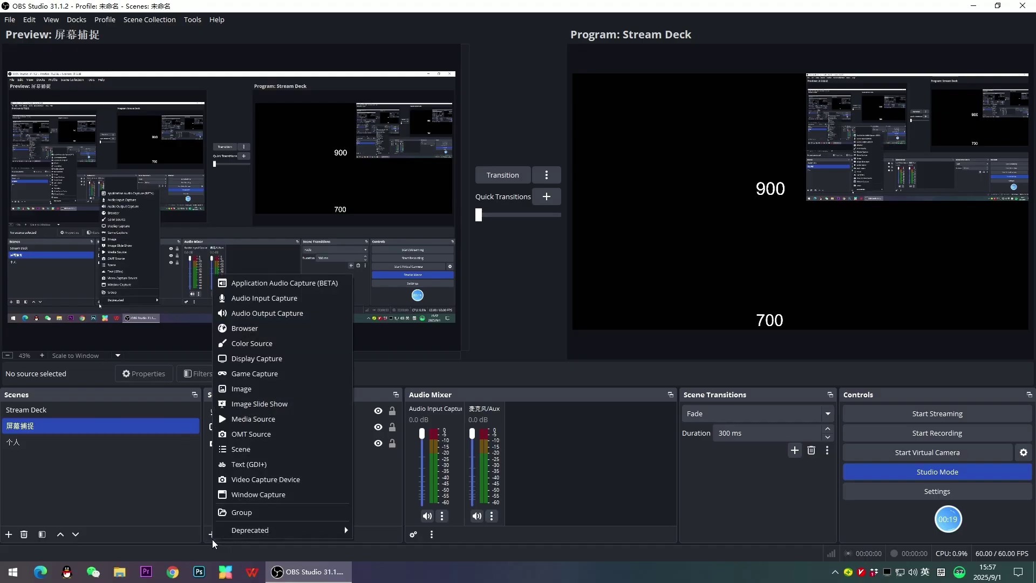
pyautogui.click(246, 438)
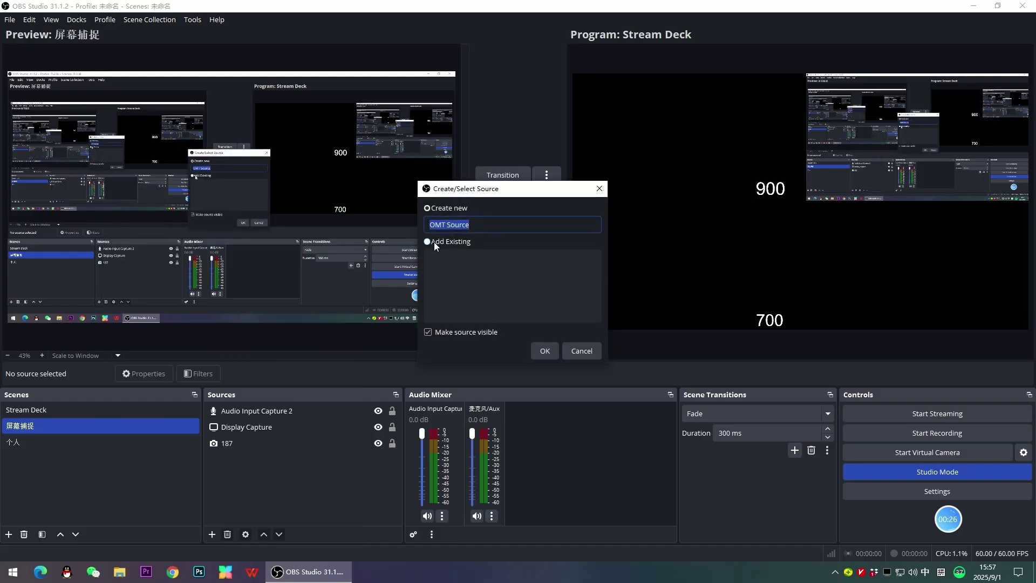
pyautogui.click(545, 351)
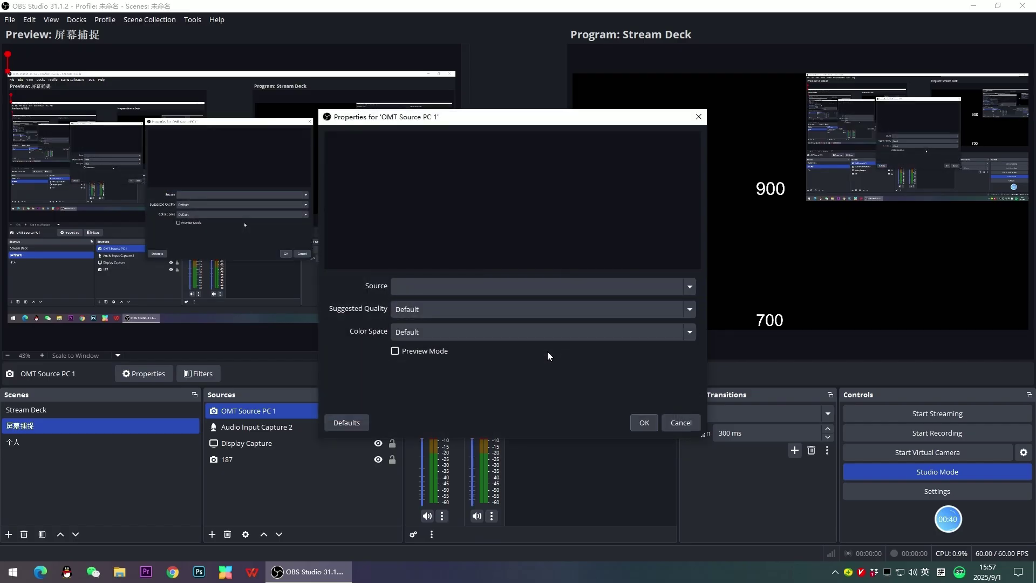
# - Set the OMT source to OBS OMT Output after briefly trying OMT Signal Generator
pyautogui.click(431, 286)
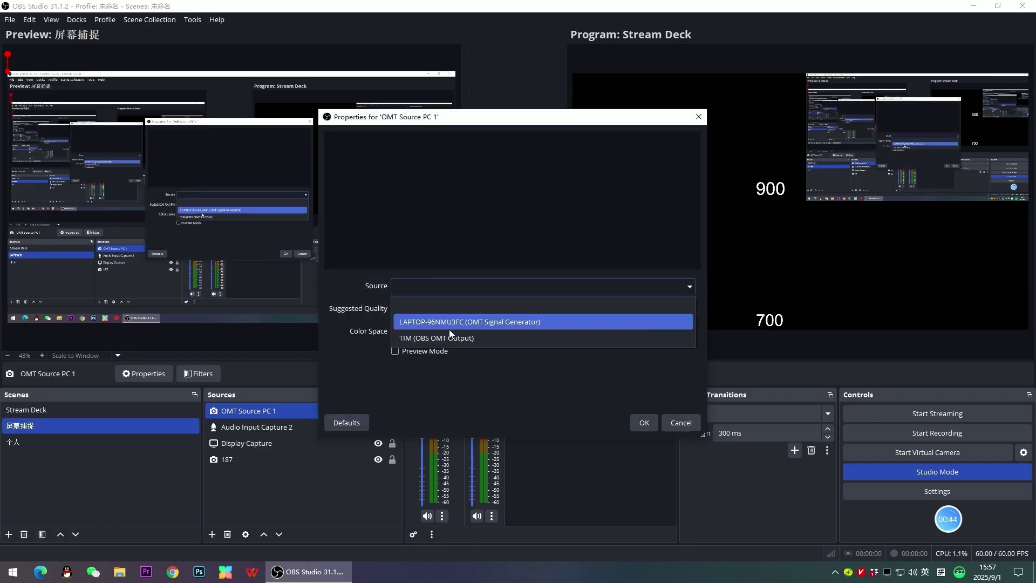
pyautogui.click(446, 342)
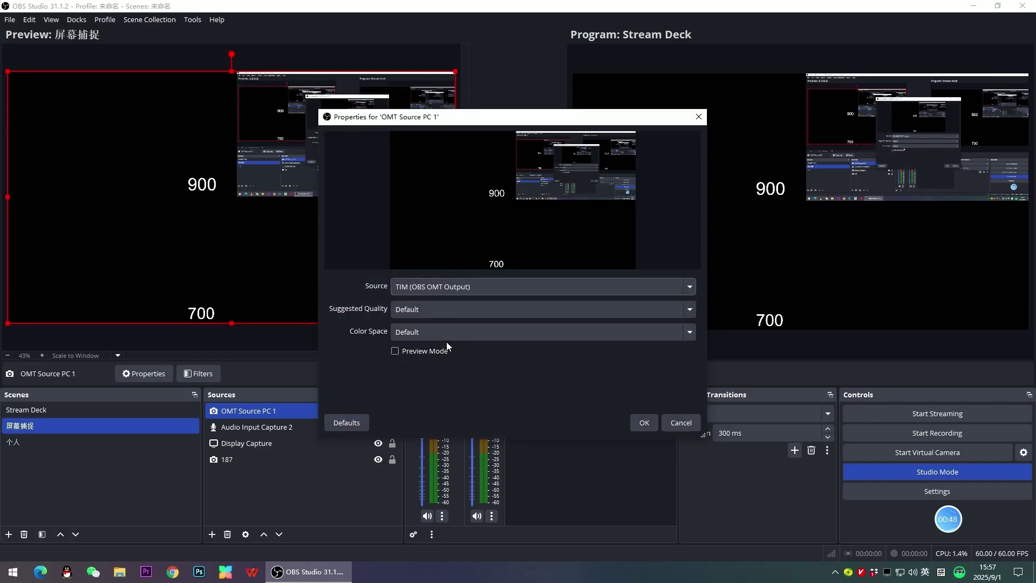
pyautogui.click(464, 287)
pyautogui.click(467, 322)
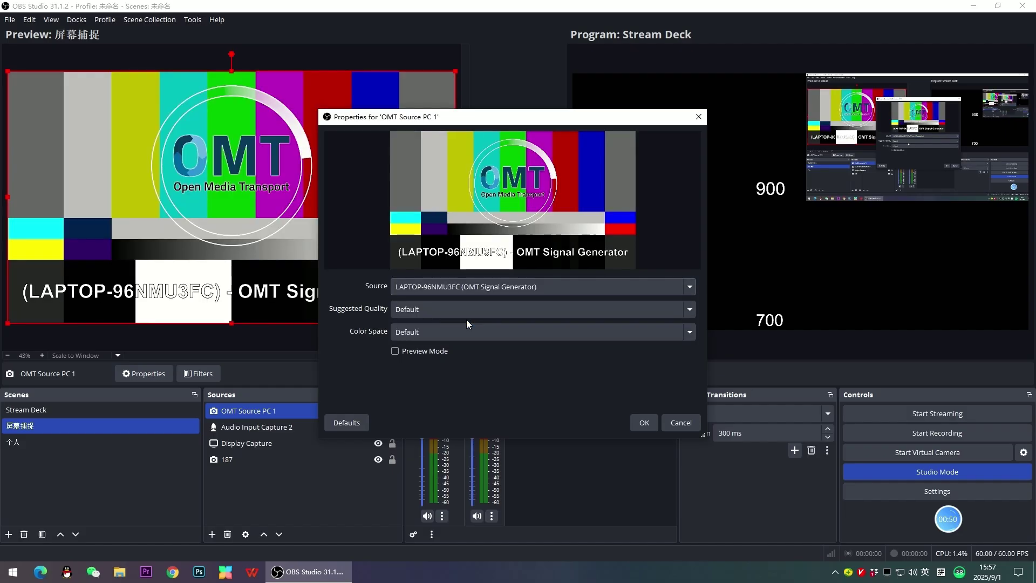
pyautogui.click(475, 287)
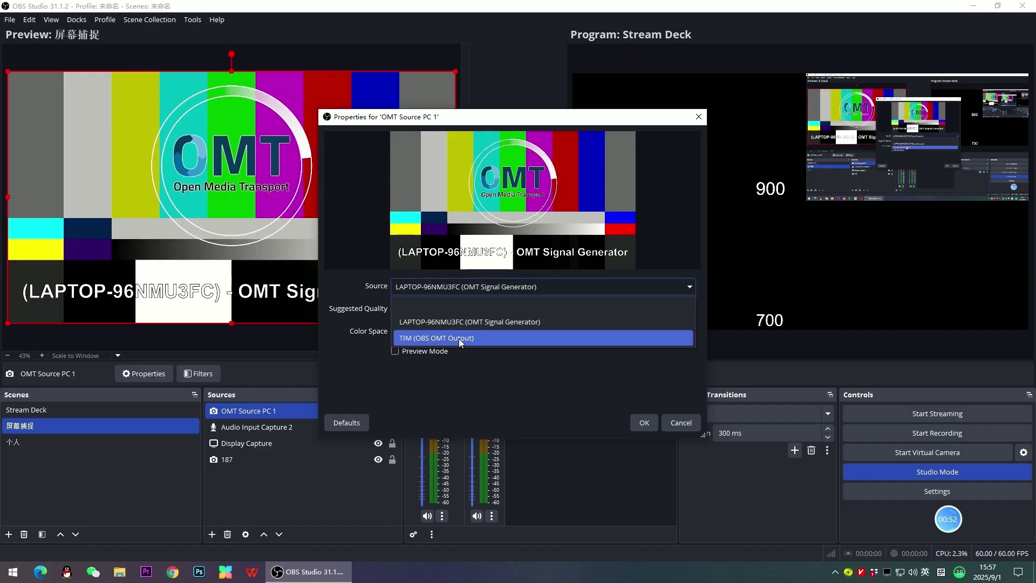
pyautogui.click(458, 339)
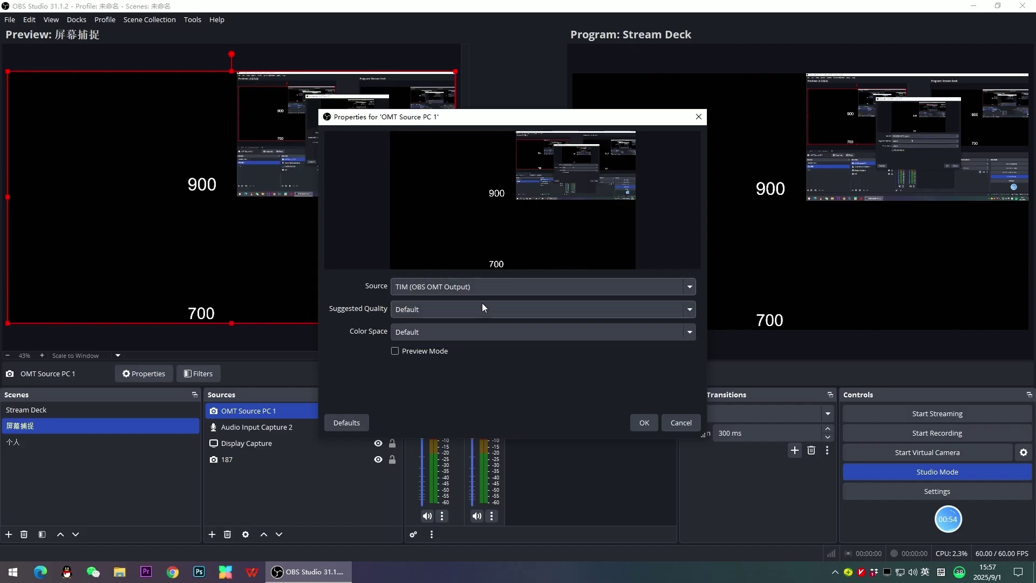
pyautogui.click(643, 424)
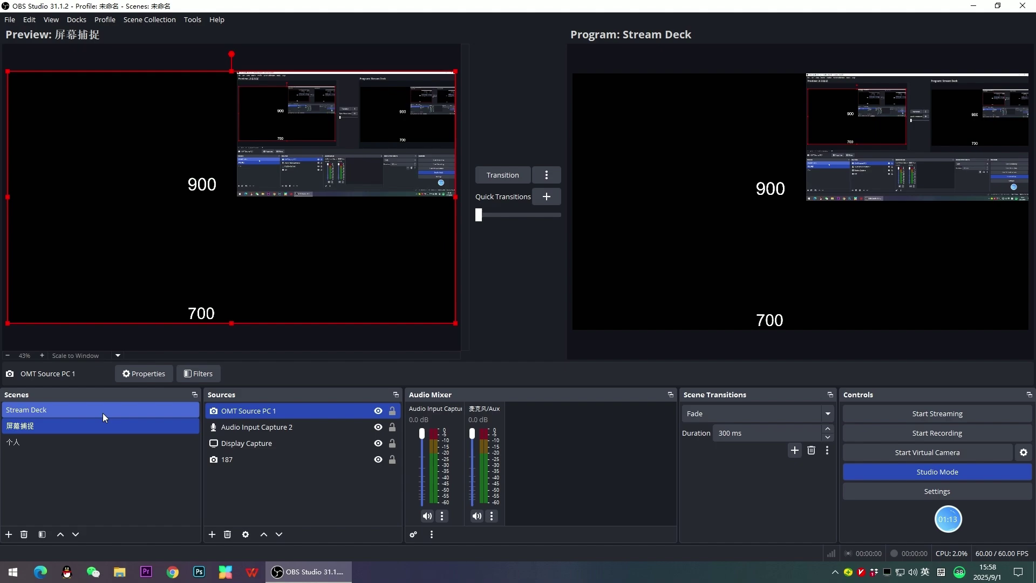
# - In OBS's Stream Deck scene, scale Display Capture 2 to fill the entire canvas
pyautogui.click(102, 413)
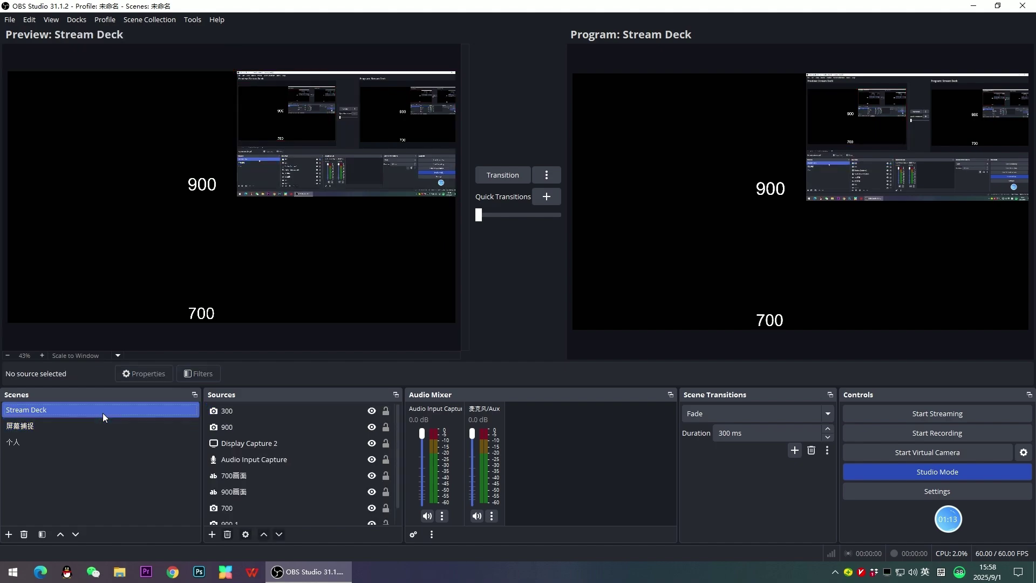
pyautogui.click(238, 442)
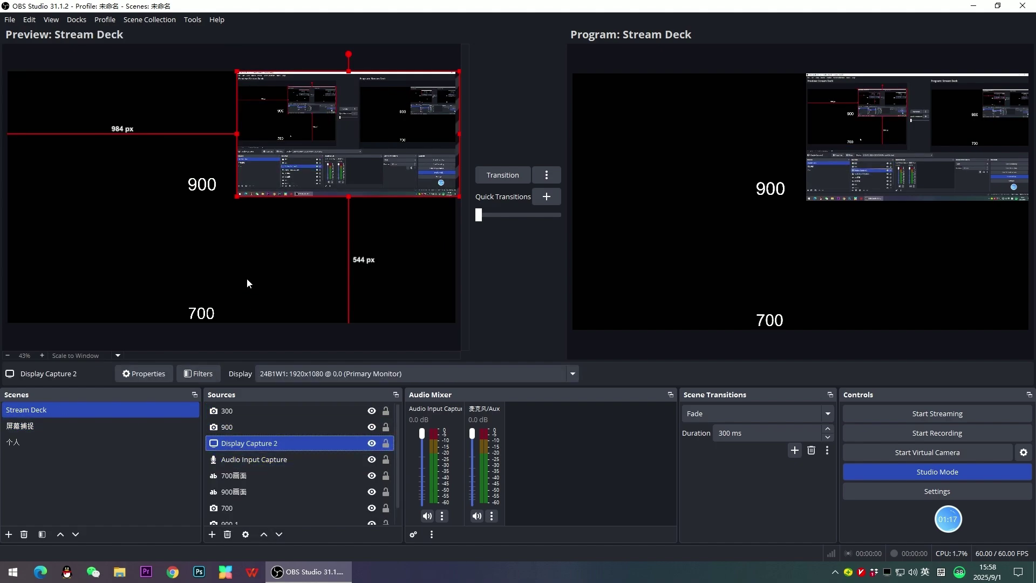
pyautogui.moveTo(234, 198); pyautogui.dragTo(5, 104)
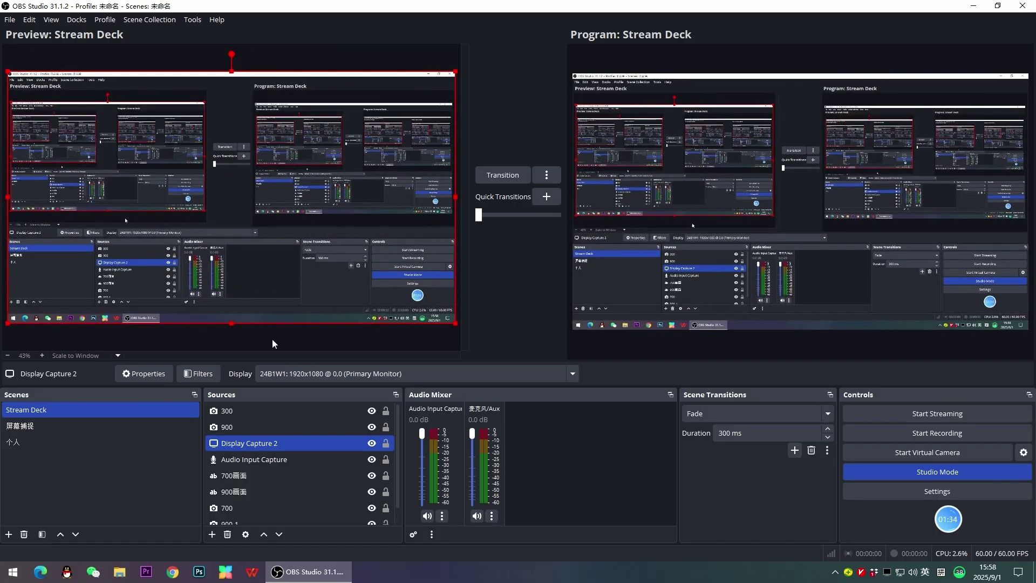
pyautogui.click(254, 343)
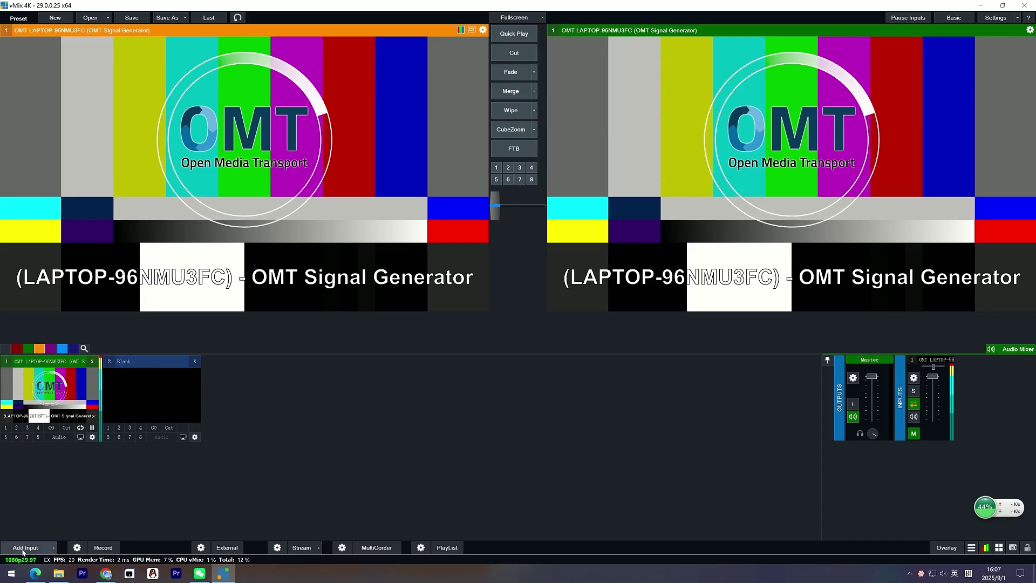
# - Add OBS OMT Output as a vMix input via NDI / OMT and cut its clock feed to Program
pyautogui.click(24, 547)
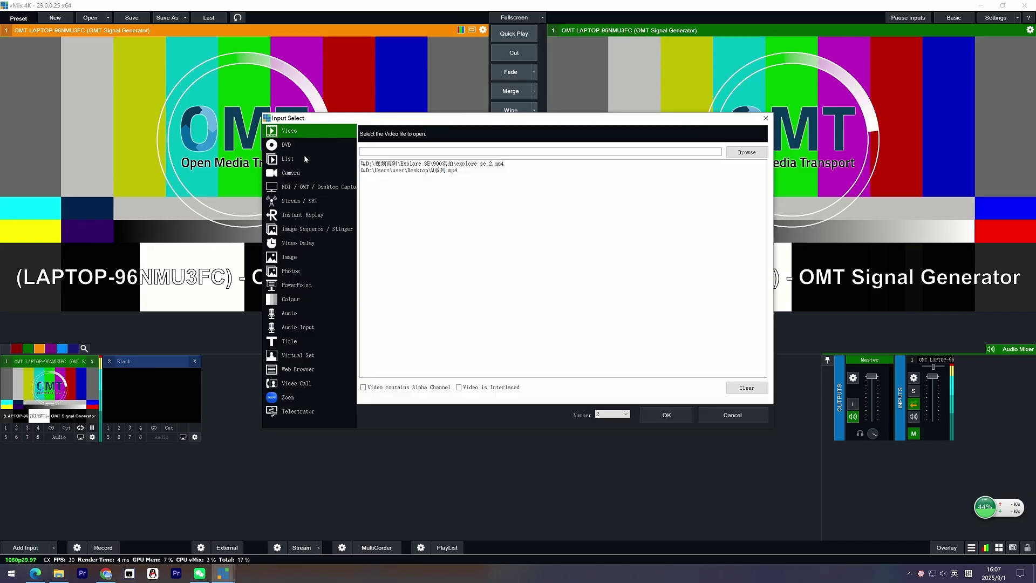
pyautogui.click(305, 187)
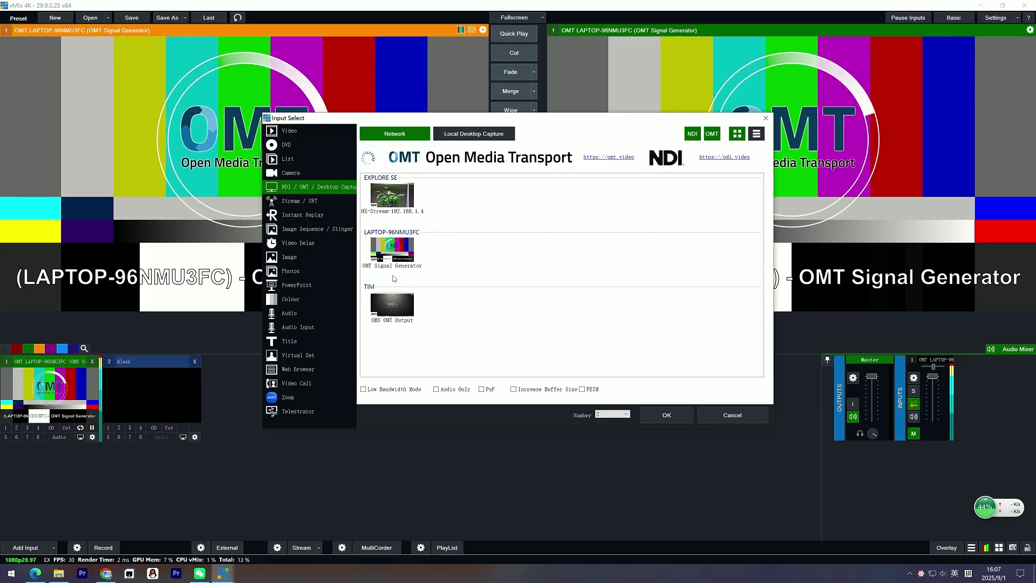
pyautogui.click(392, 305)
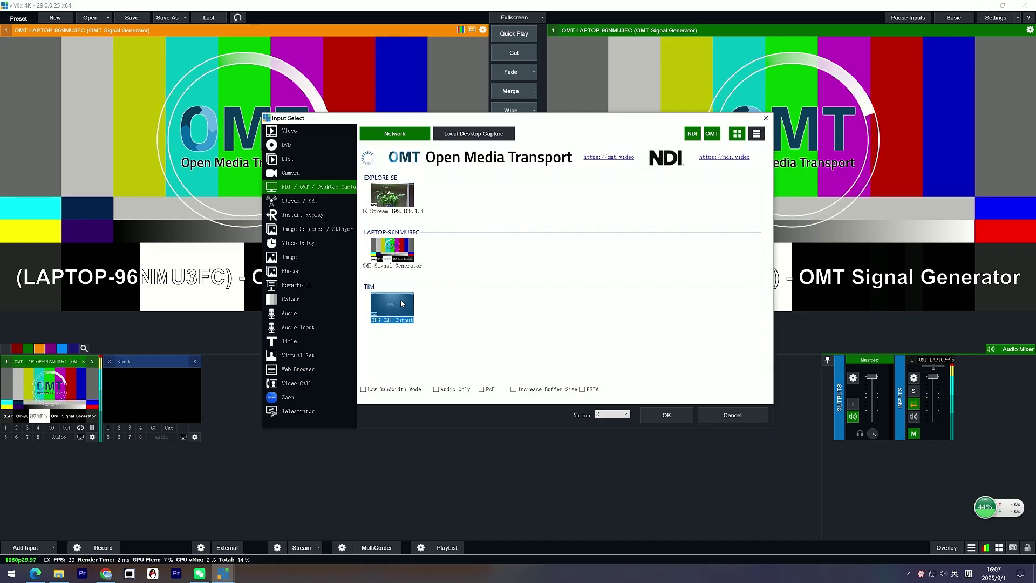
pyautogui.click(667, 416)
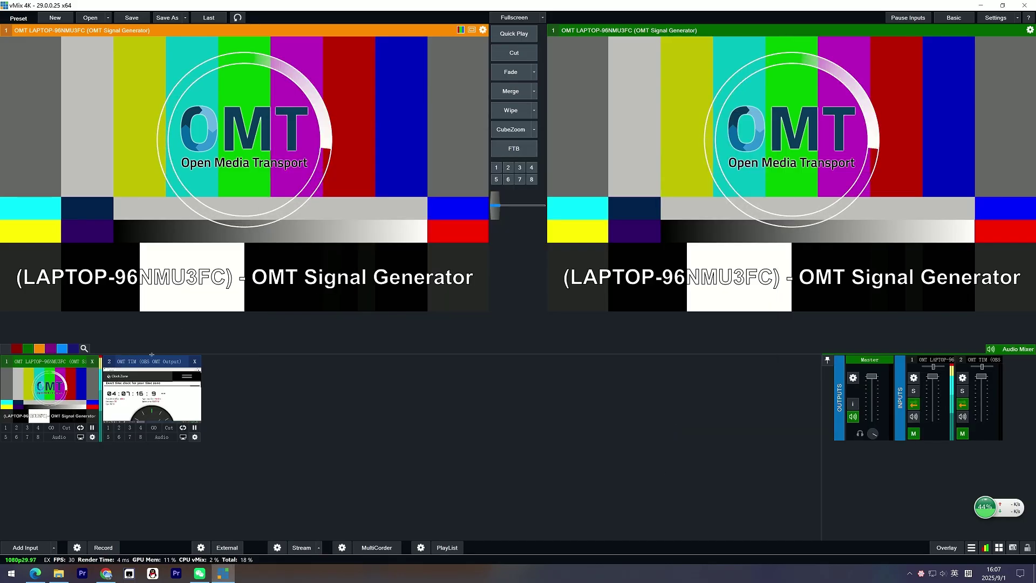
pyautogui.click(162, 416)
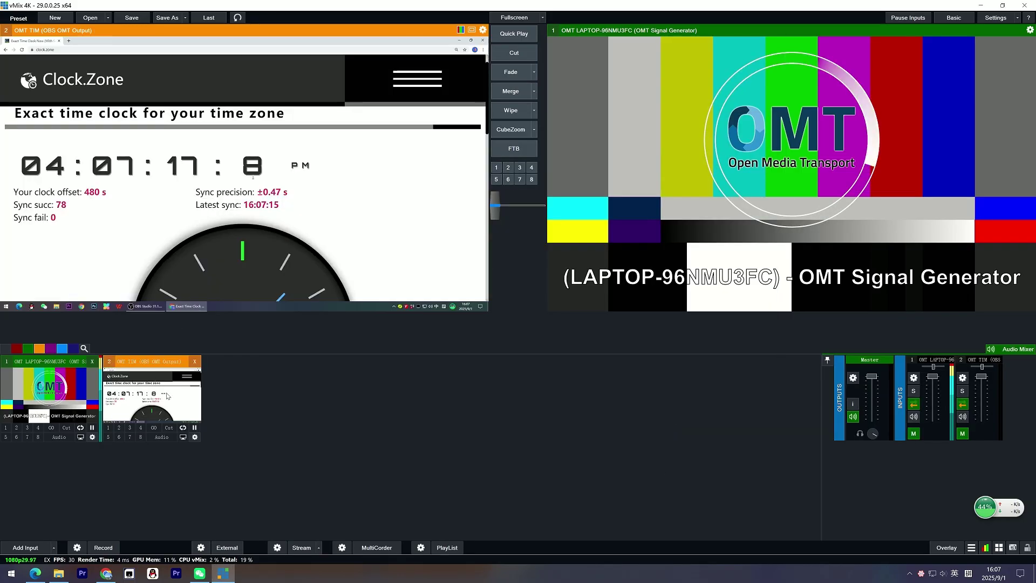
pyautogui.click(168, 427)
# - Snip the Chrome clock beside the OMT-received clock, then open Task Manager for network usage
pyautogui.hotkey('alt', 'Tab')
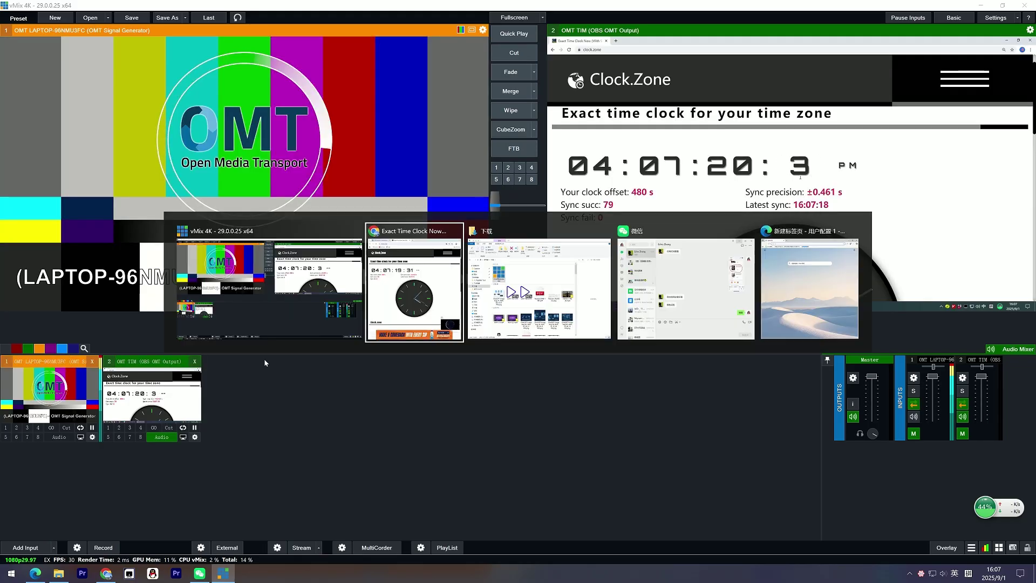
pyautogui.click(447, 293)
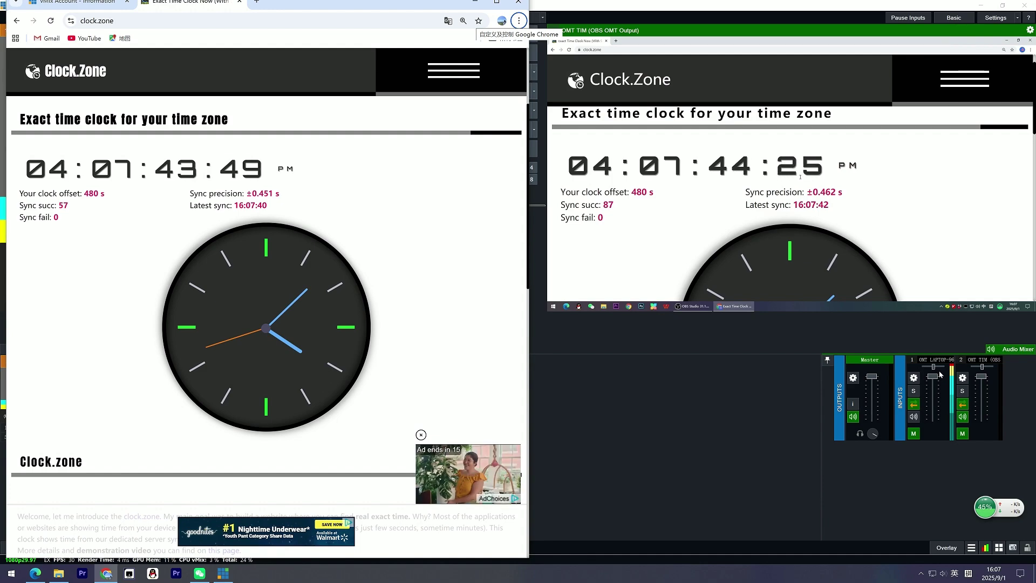
pyautogui.press('shift+super+s')
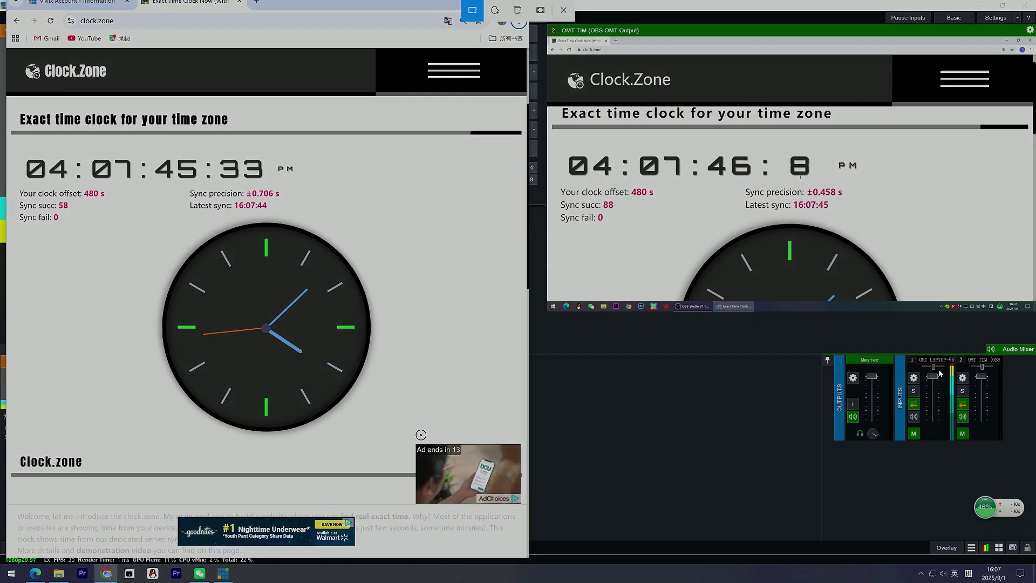
pyautogui.moveTo(11, 51); pyautogui.dragTo(1014, 426)
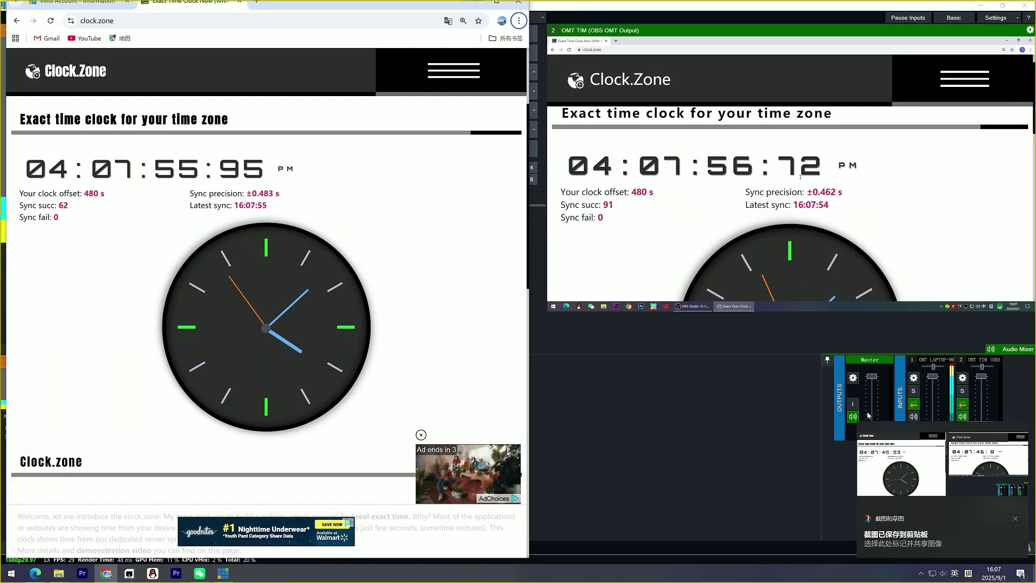
pyautogui.press('shift+super+s')
pyautogui.moveTo(8, 97); pyautogui.dragTo(1017, 389)
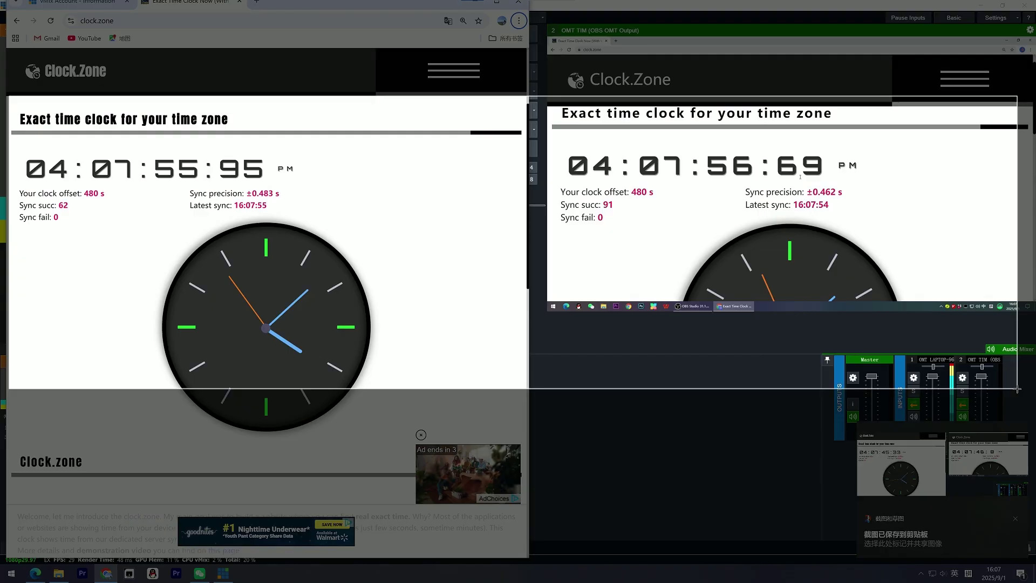
pyautogui.moveTo(1017, 388); pyautogui.dragTo(1017, 389)
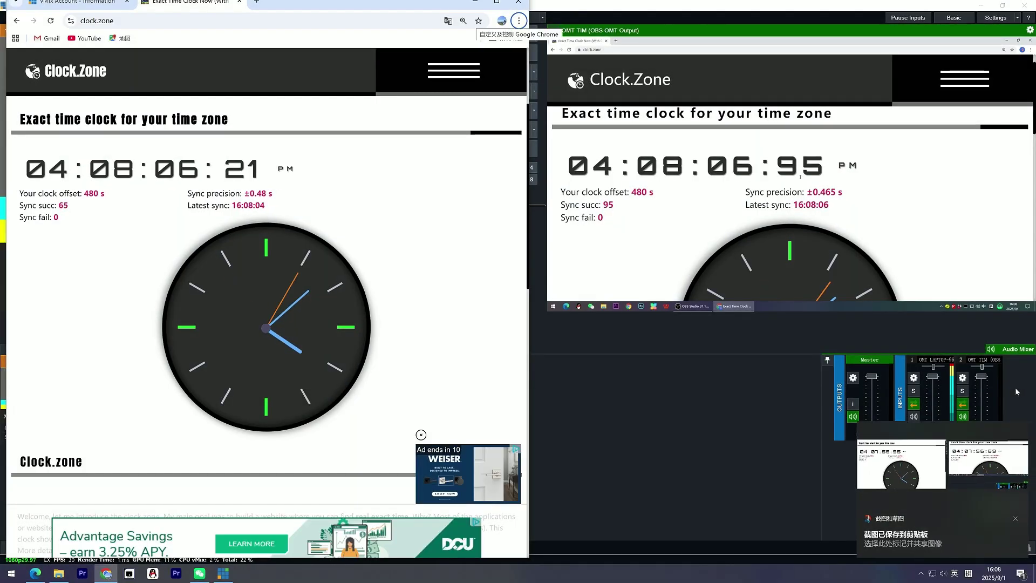
pyautogui.rightClick(348, 572)
pyautogui.click(378, 526)
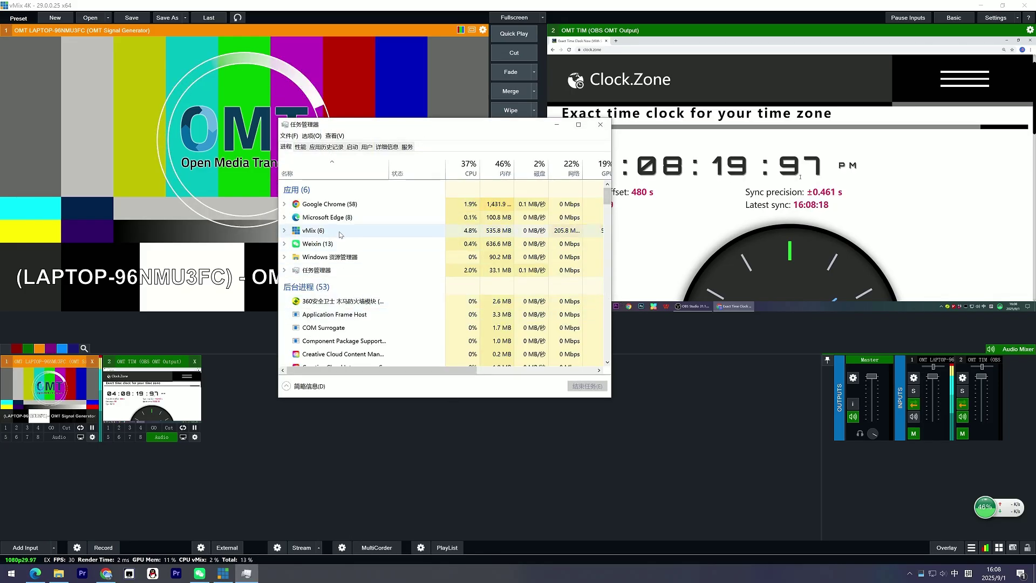
# - Remove the OMT Signal Generator input and confirm vMix network drops to about 95 Mbps
pyautogui.click(92, 364)
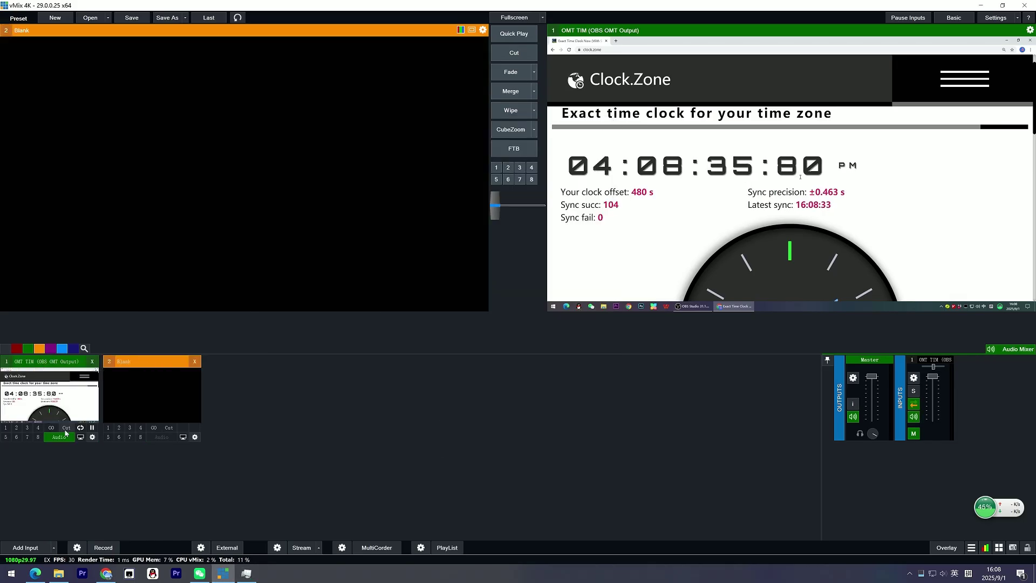
pyautogui.hotkey('alt', 'Tab')
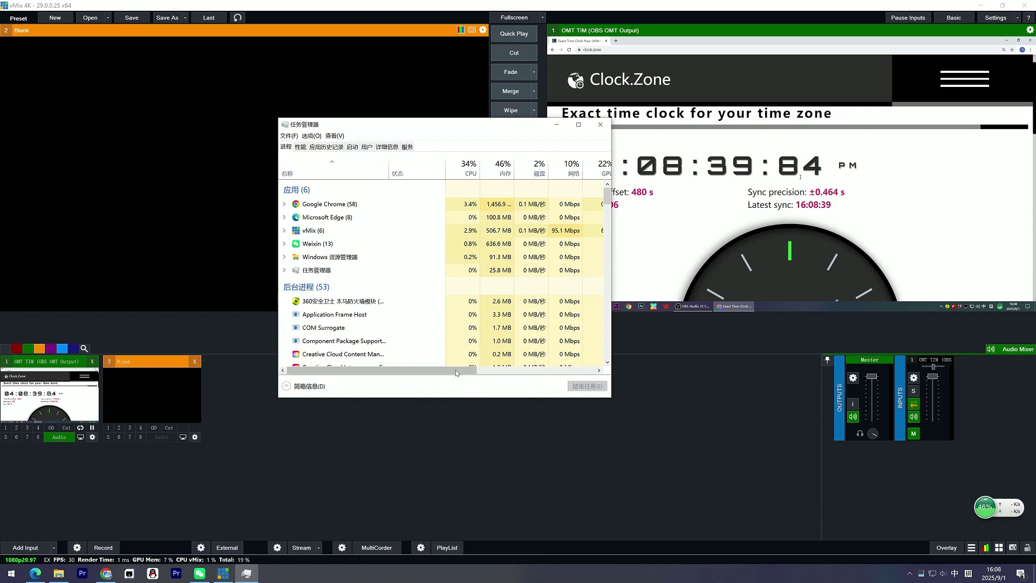
pyautogui.moveTo(455, 372); pyautogui.dragTo(463, 372)
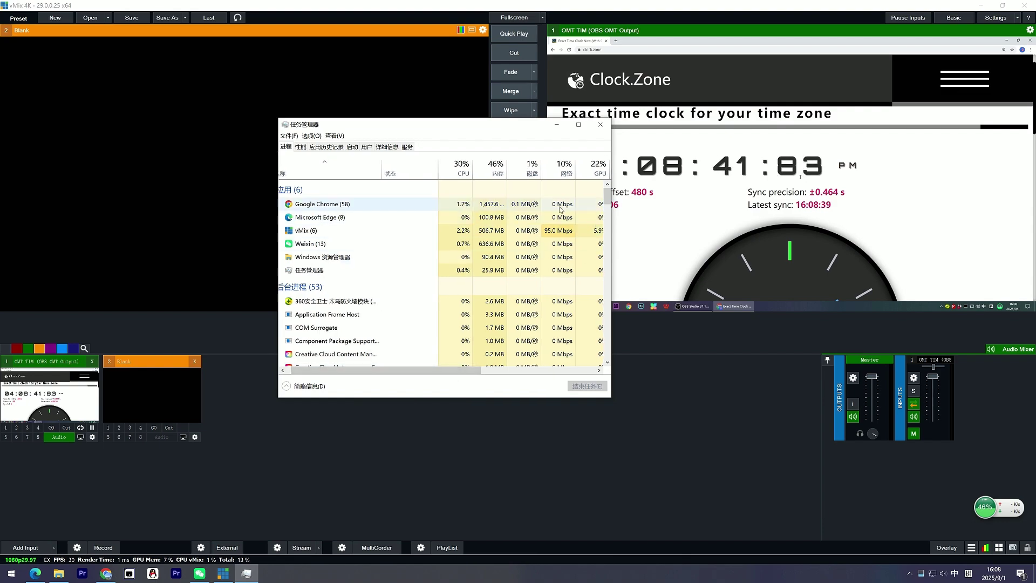